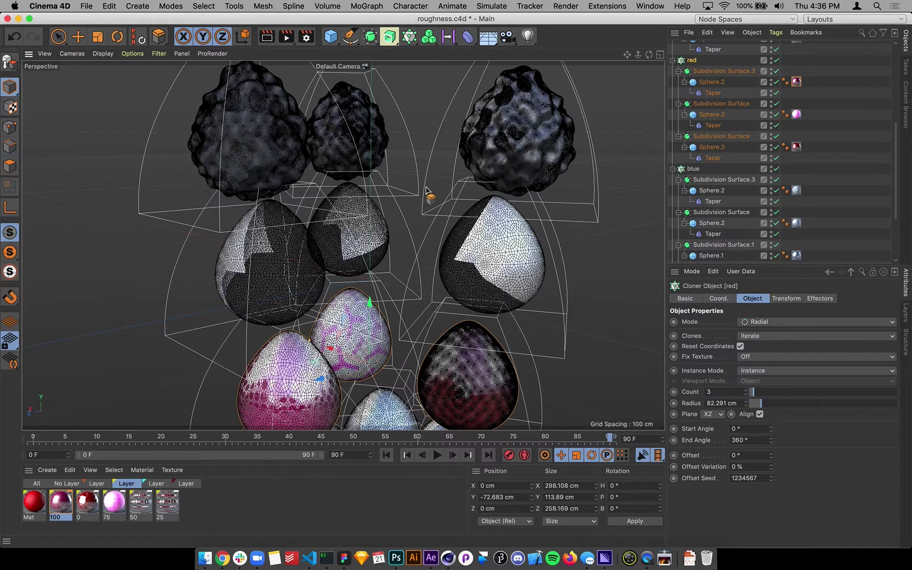
Step: Examine the egg clusters, then open the blue layer's material 100 and inspect its alpha channel settings
{"action": "left_click_drag", "start_coordinate": [426, 189], "coordinate": [405, 244], "text": "alt"}
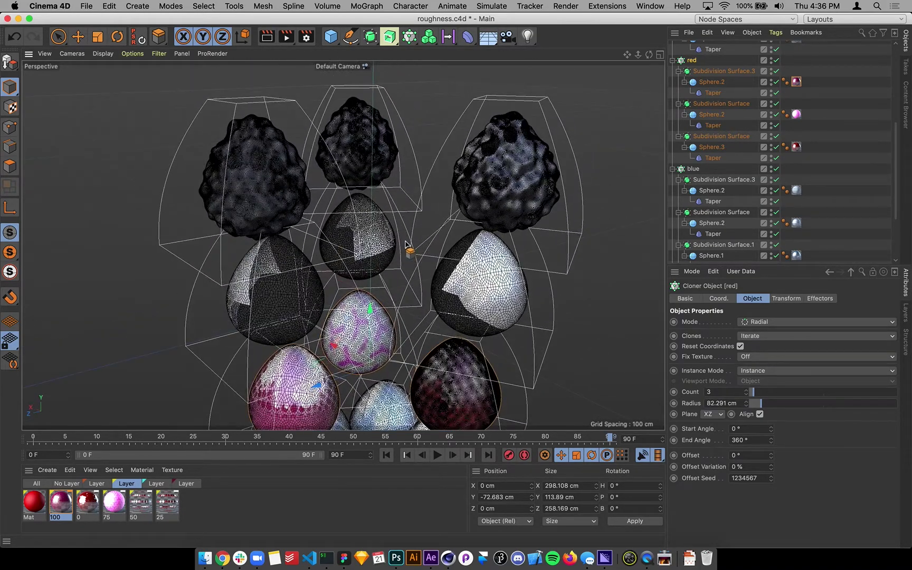
{"action": "middle_click_drag", "start_coordinate": [405, 241], "coordinate": [413, 103], "text": "alt"}
{"action": "middle_click_drag", "start_coordinate": [405, 206], "coordinate": [405, 138], "text": "alt"}
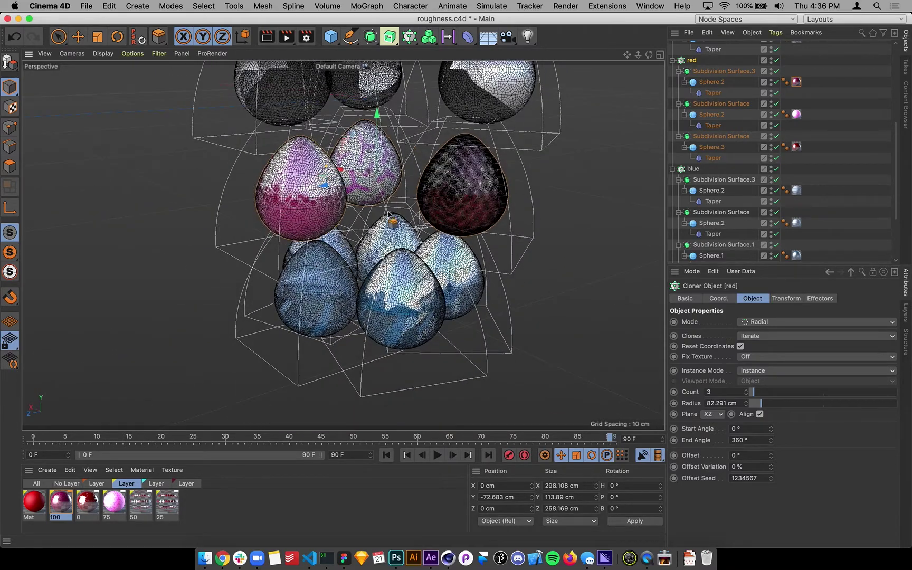
{"action": "left_click", "coordinate": [158, 483]}
{"action": "left_click", "coordinate": [184, 484]}
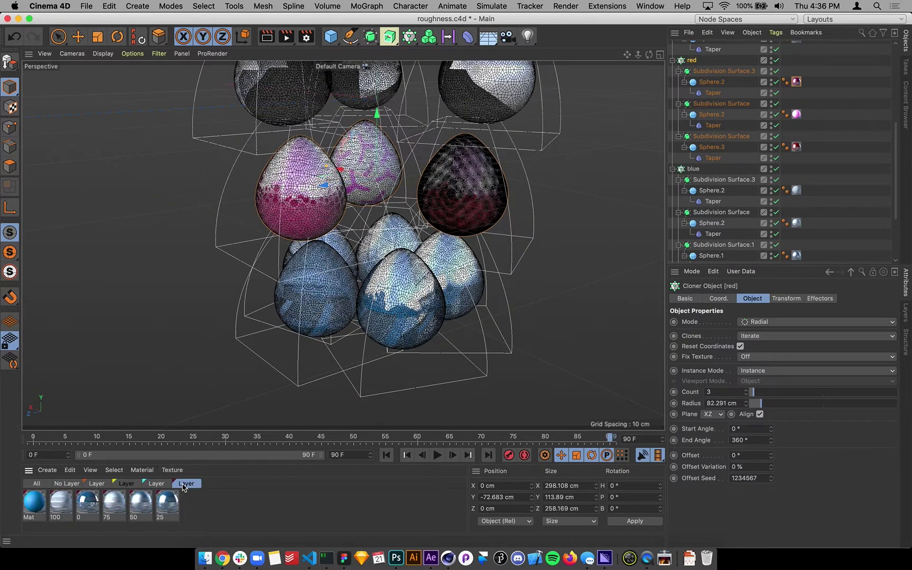
{"action": "double_click", "coordinate": [66, 510]}
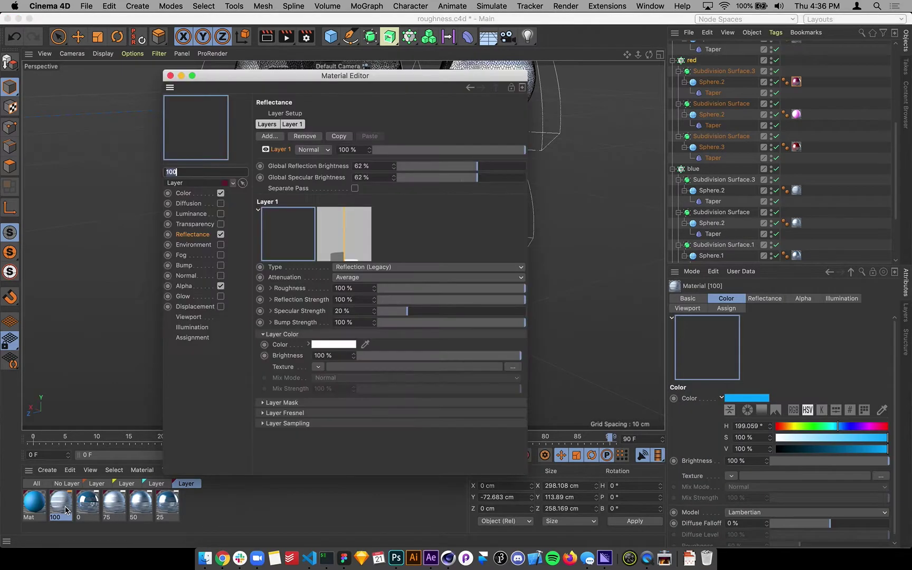
{"action": "left_click", "coordinate": [189, 287]}
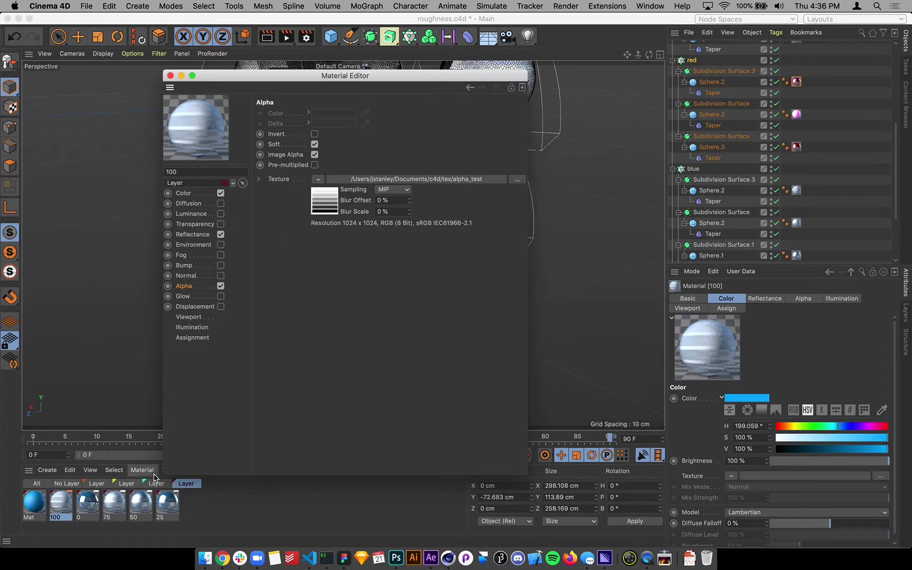
Step: Compare the alpha settings of the blue layer's materials 75, 50 and 25
{"action": "left_click", "coordinate": [110, 504]}
{"action": "left_click", "coordinate": [127, 505]}
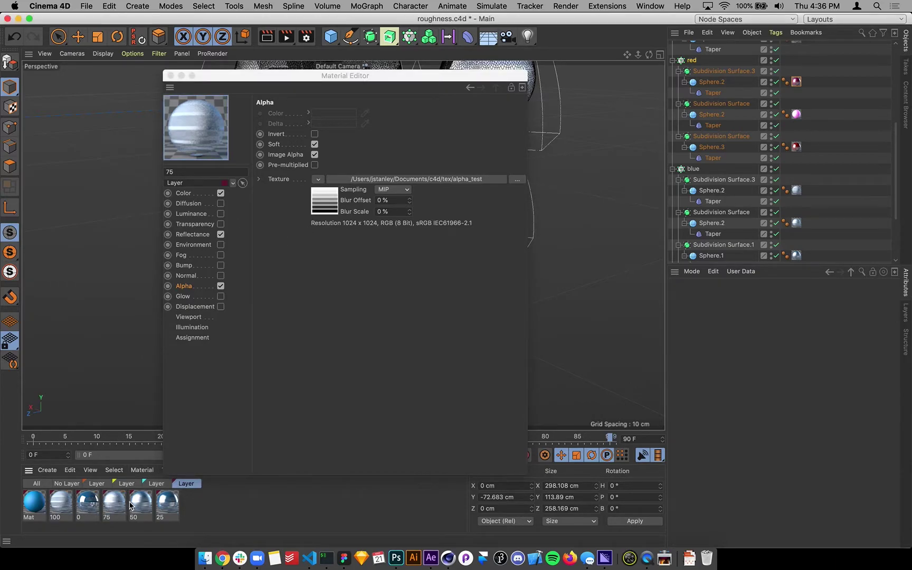
{"action": "left_click", "coordinate": [141, 503]}
{"action": "left_click", "coordinate": [165, 506]}
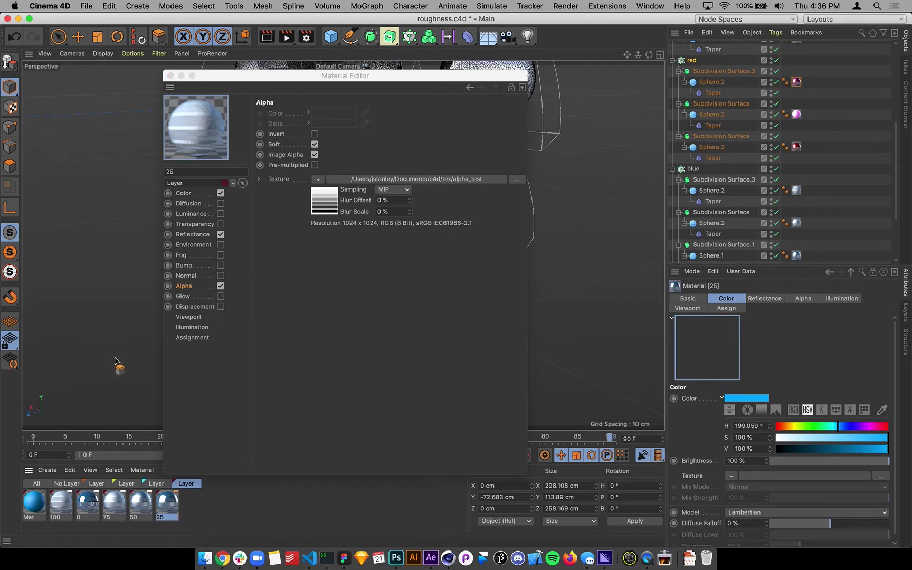
Step: Inspect the alpha textures of materials 25, 50 and 75 in the black material layer
{"action": "left_click", "coordinate": [156, 483]}
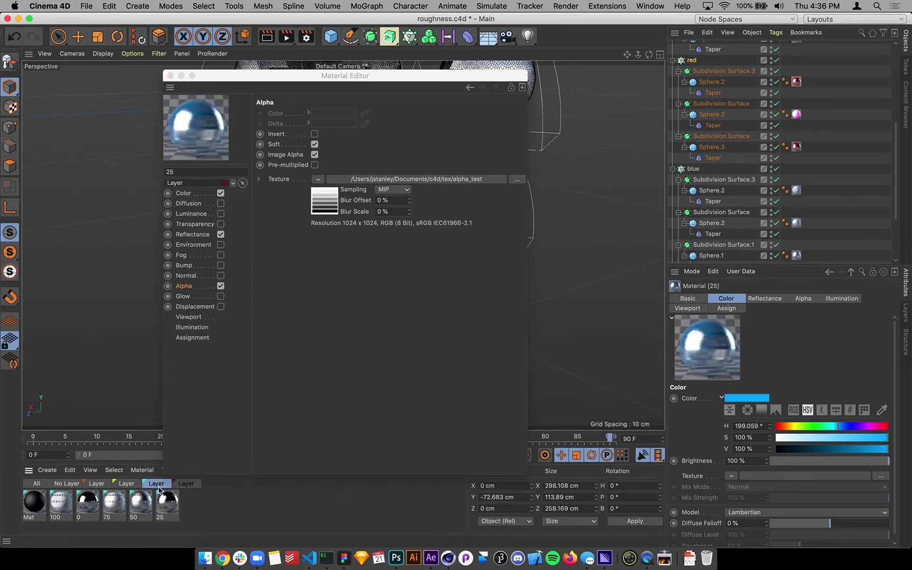
{"action": "left_click", "coordinate": [167, 506]}
{"action": "left_click", "coordinate": [141, 504]}
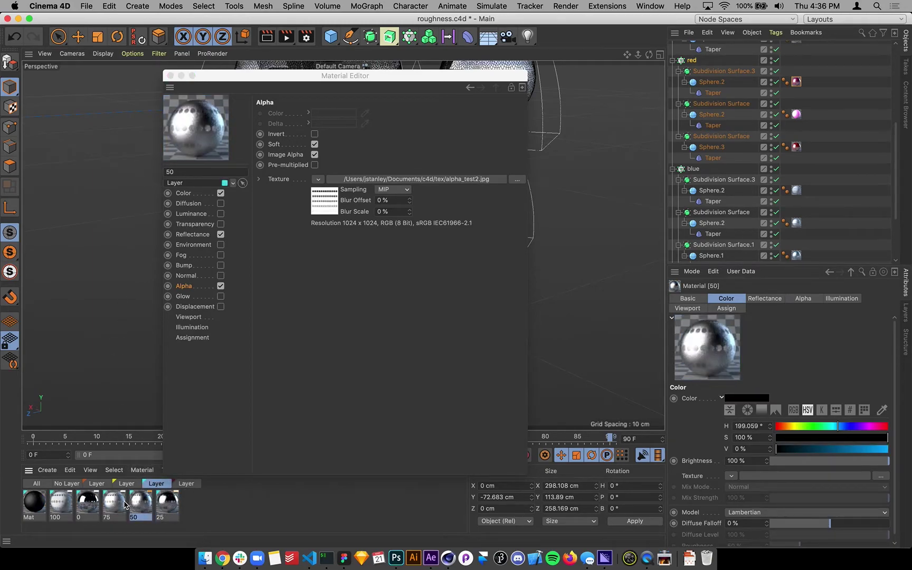
{"action": "left_click", "coordinate": [125, 503]}
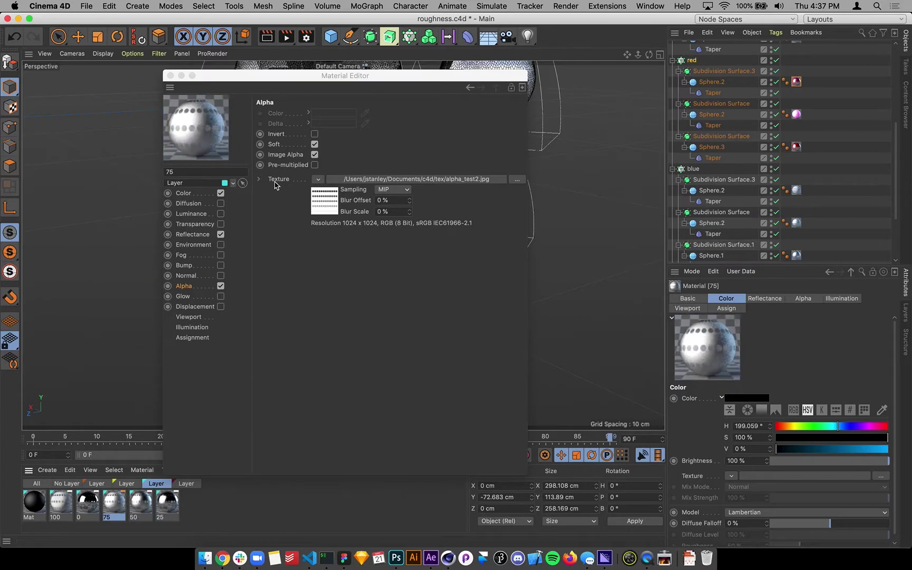
{"action": "left_click_drag", "start_coordinate": [321, 185], "coordinate": [104, 536]}
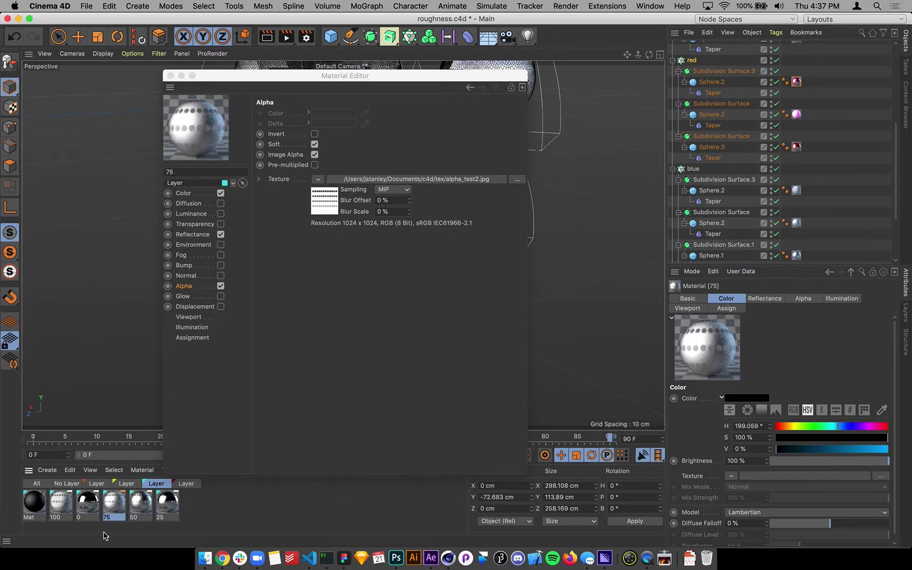
Step: Inspect the white layer's base material and the alpha texture of its material 0
{"action": "left_click", "coordinate": [126, 484]}
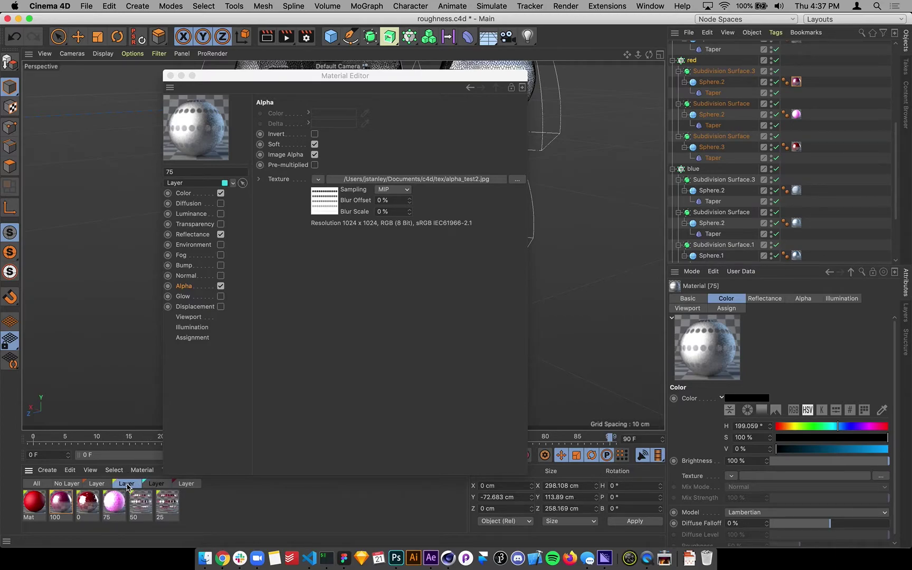
{"action": "left_click", "coordinate": [95, 484]}
{"action": "left_click", "coordinate": [55, 507]}
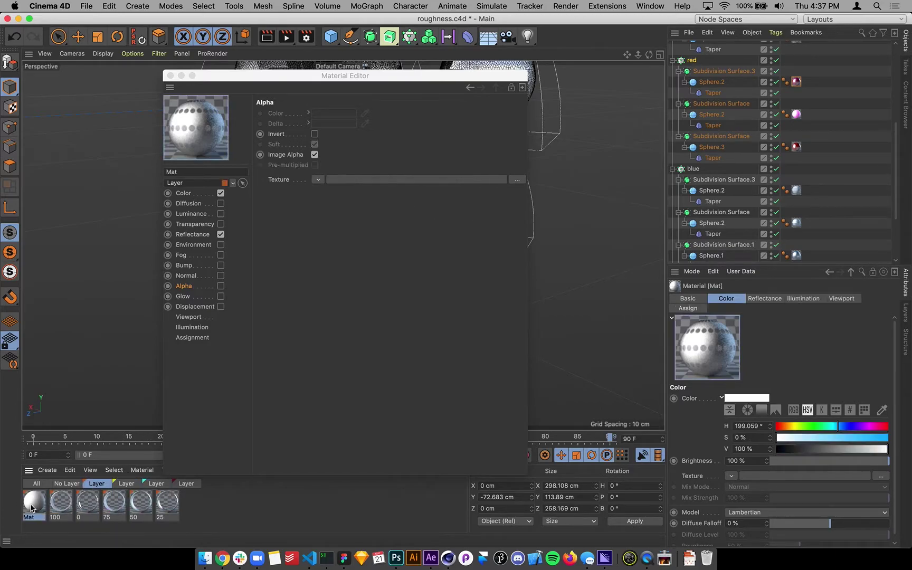
{"action": "left_click", "coordinate": [99, 504]}
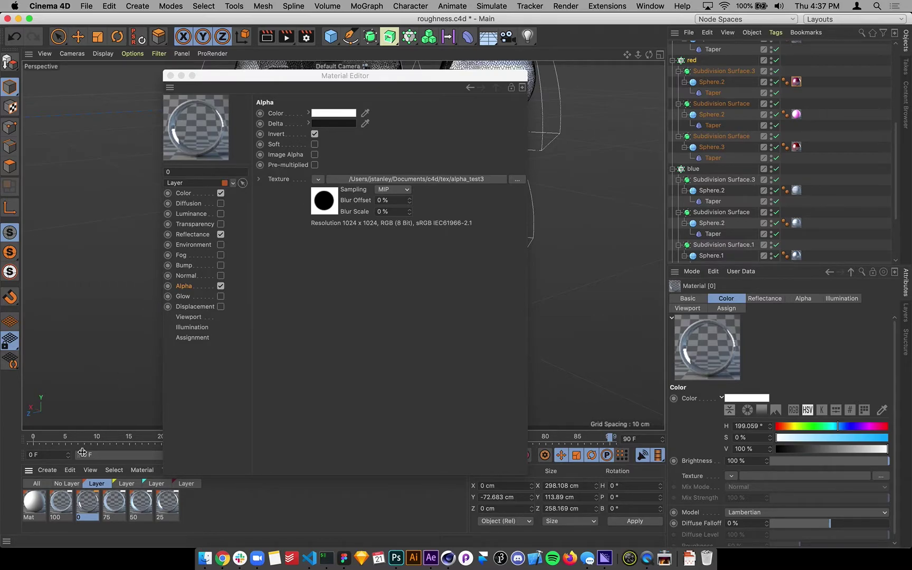
Step: Toggle alpha inversion on and back off for the red layer's material 50
{"action": "left_click", "coordinate": [127, 486]}
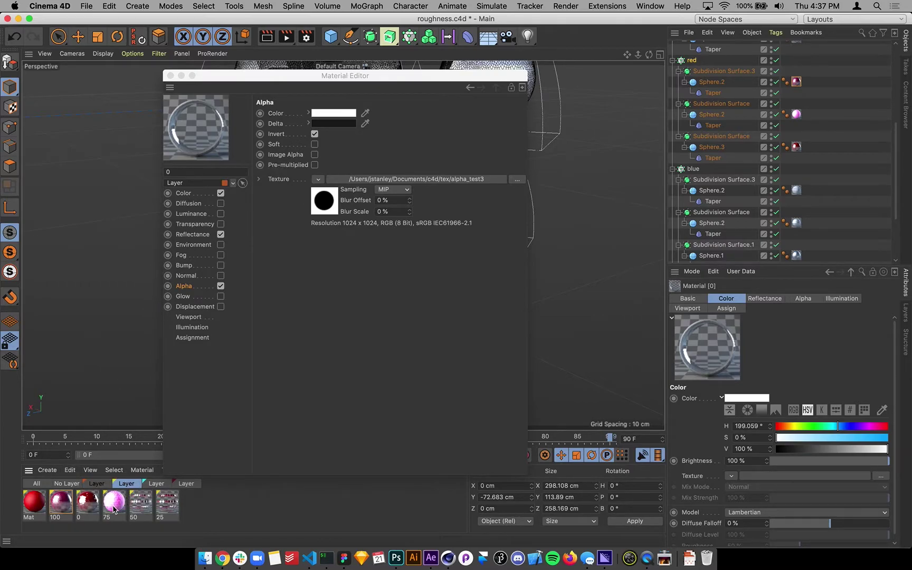
{"action": "left_click", "coordinate": [144, 504]}
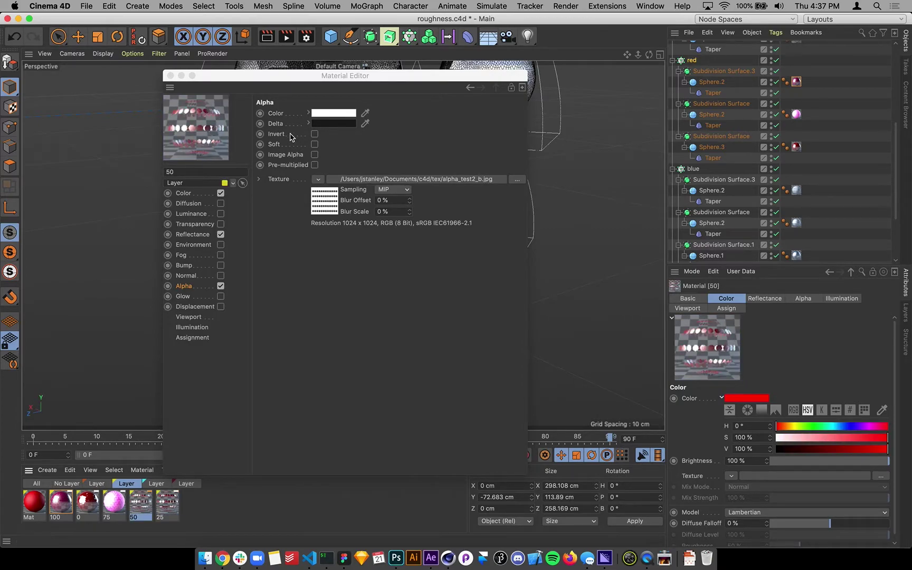
{"action": "left_click", "coordinate": [315, 136]}
{"action": "left_click", "coordinate": [316, 136]}
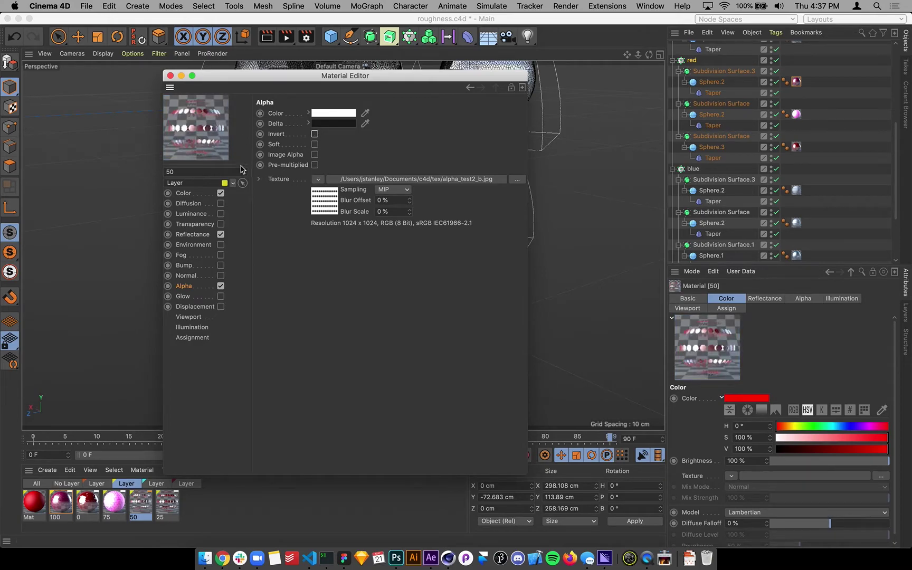
Step: Set the reflectance roughness of the red layer's material 100 to 100%, with its roughness texture settings expanded
{"action": "left_click", "coordinate": [66, 507]}
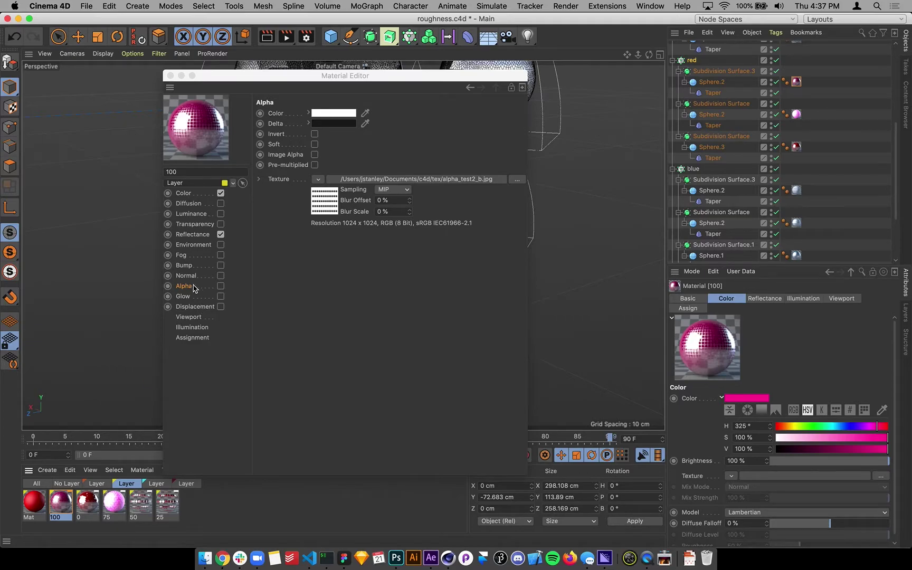
{"action": "left_click", "coordinate": [193, 234]}
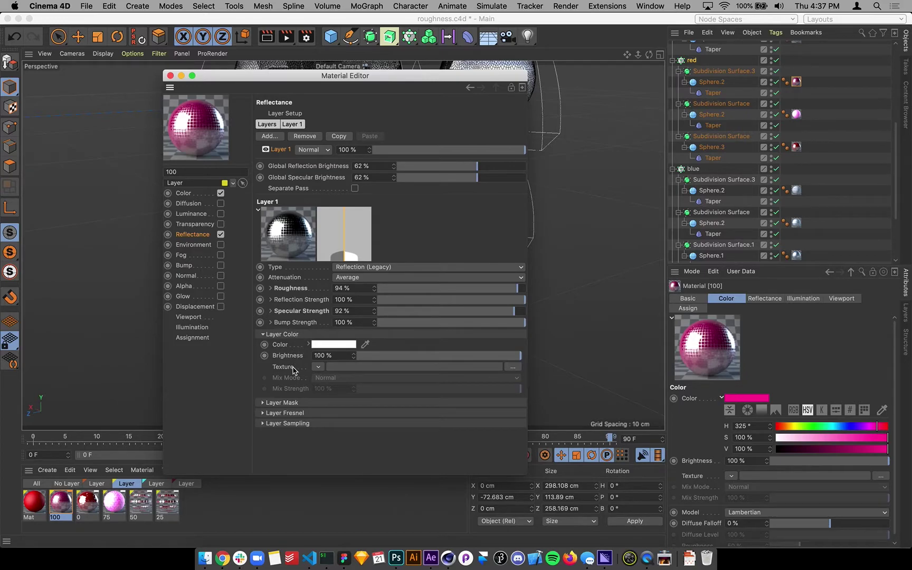
{"action": "left_click", "coordinate": [270, 288]}
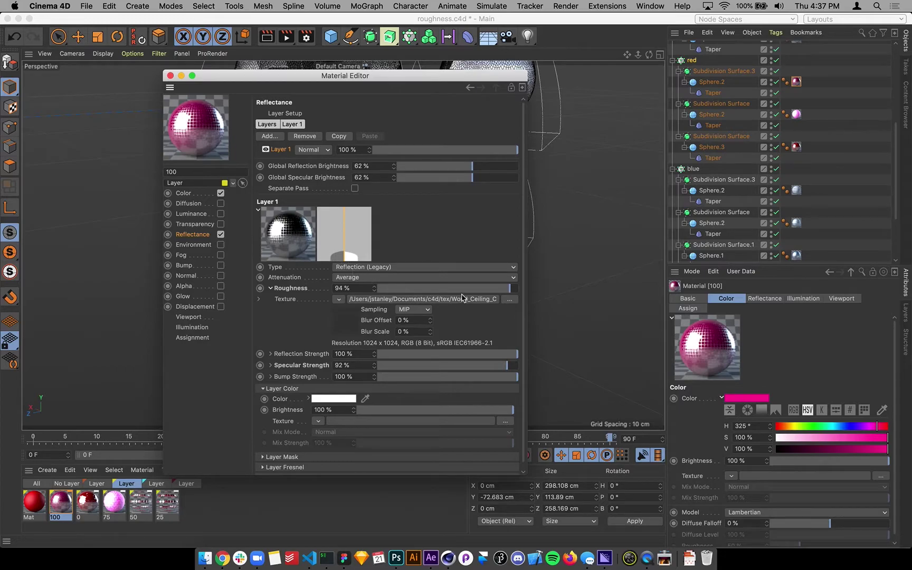
{"action": "left_click_drag", "start_coordinate": [477, 289], "coordinate": [520, 289]}
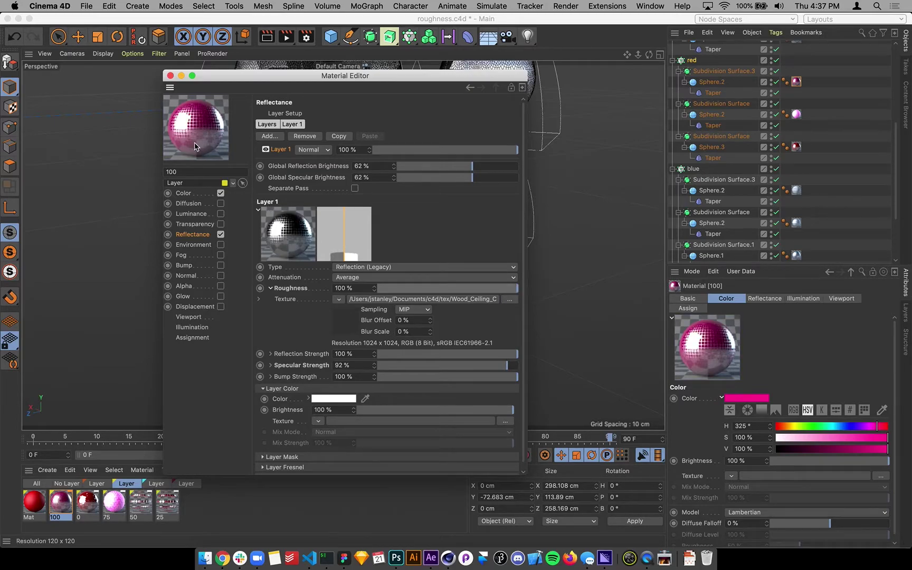
Step: Inspect the reflectance and color channels of the red layer's material 75, toggling reflectance off and on, and close the material editor
{"action": "left_click", "coordinate": [116, 510]}
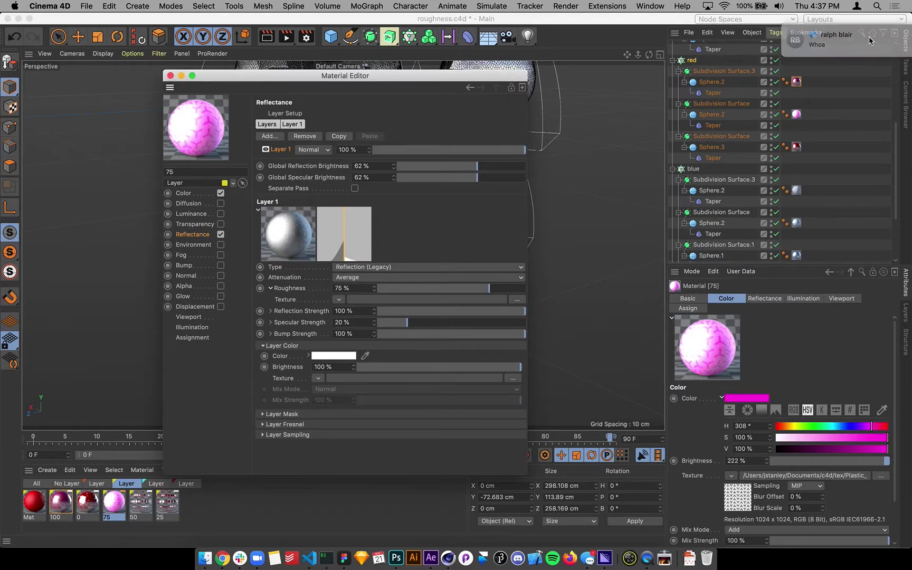
{"action": "left_click", "coordinate": [220, 235]}
{"action": "left_click", "coordinate": [221, 234]}
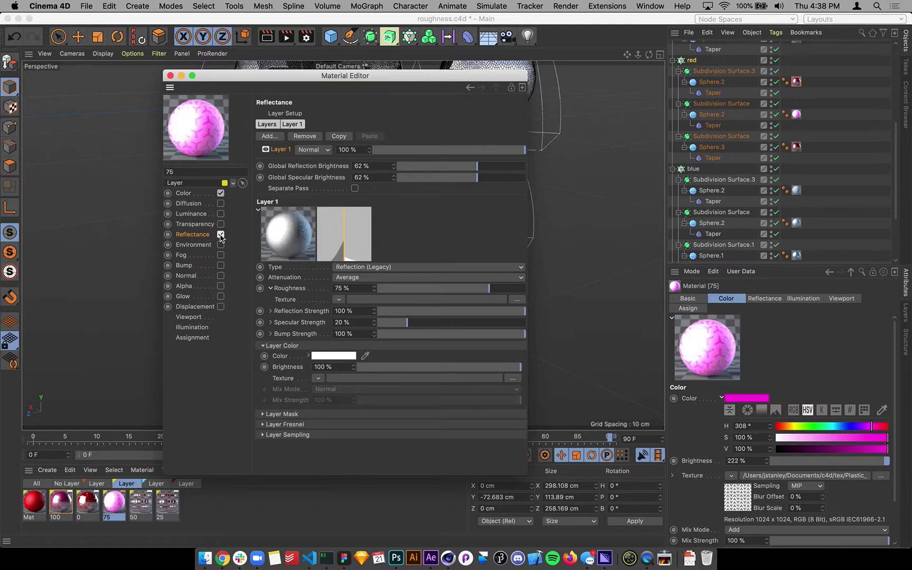
{"action": "left_click", "coordinate": [184, 193]}
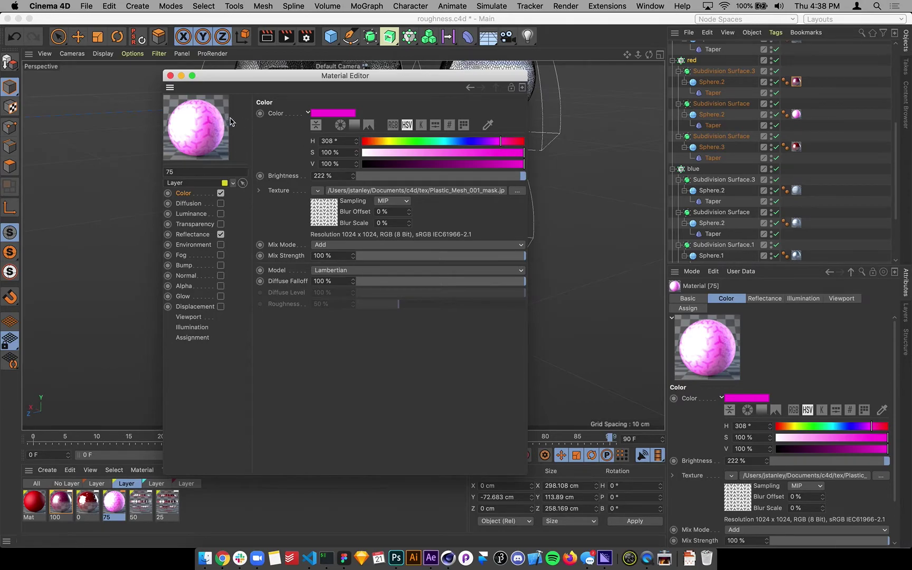
{"action": "left_click", "coordinate": [170, 76]}
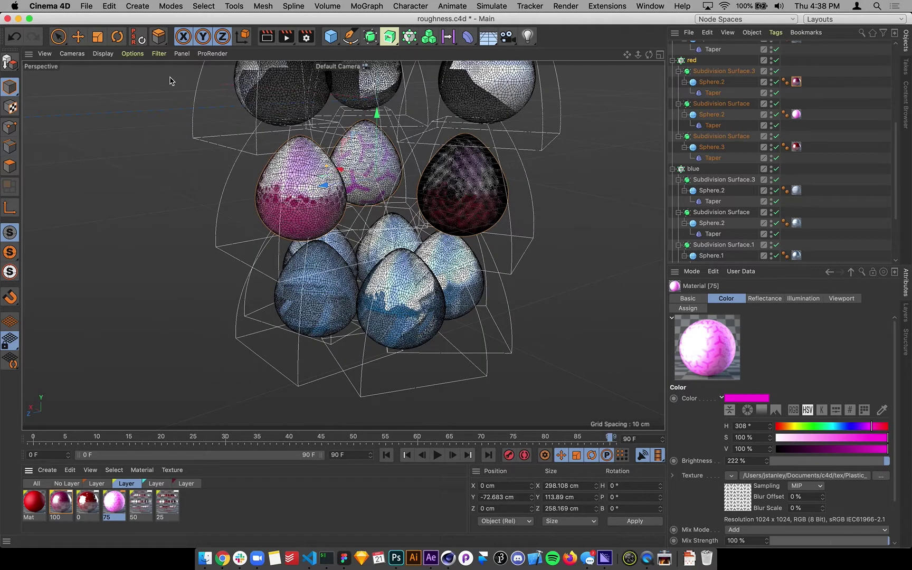
Step: Switch to Chrome and examine the white eggshell pieces in the web version of the scene up close
{"action": "key", "text": "super+Tab"}
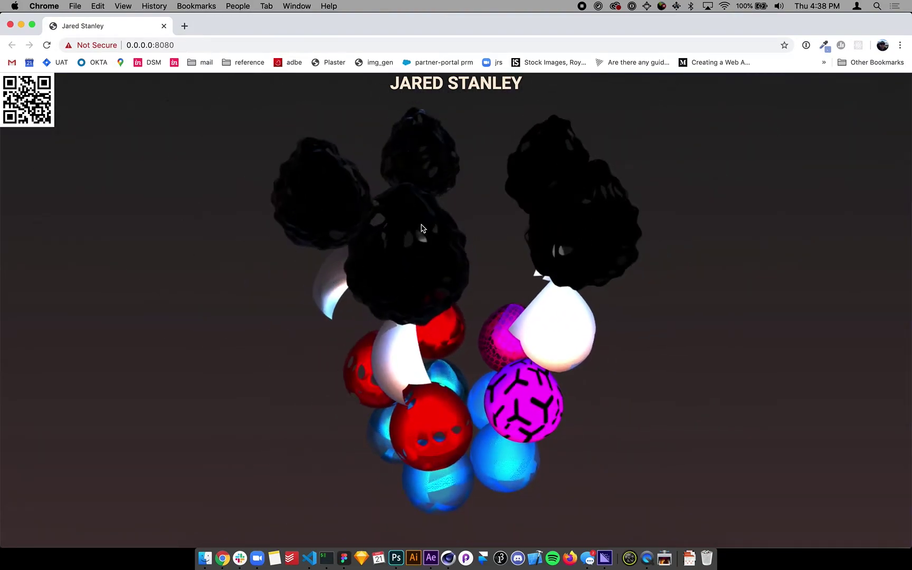
{"action": "left_click_drag", "start_coordinate": [421, 225], "coordinate": [430, 212]}
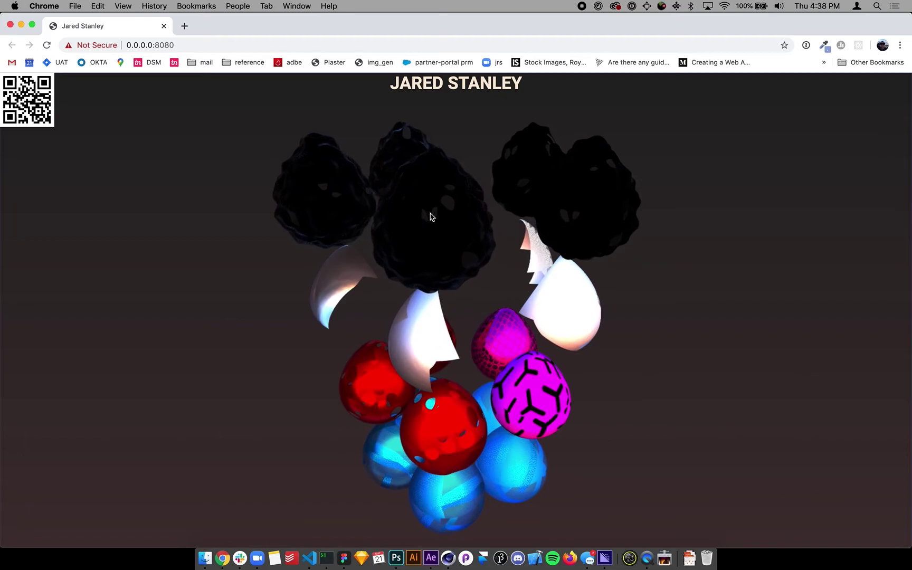
{"action": "left_click", "coordinate": [425, 363]}
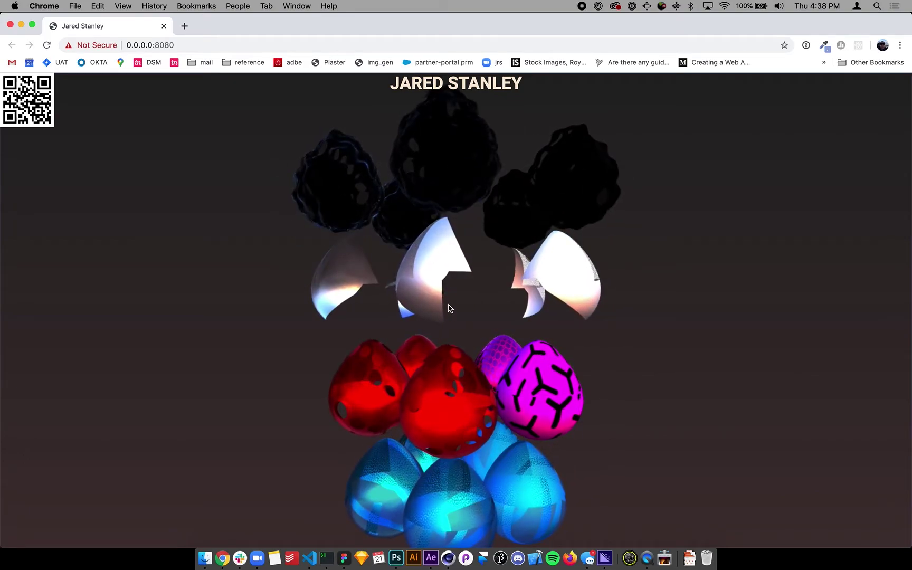
{"action": "scroll", "coordinate": [448, 306], "scroll_direction": "up", "scroll_amount": 8}
{"action": "left_click", "coordinate": [389, 255]}
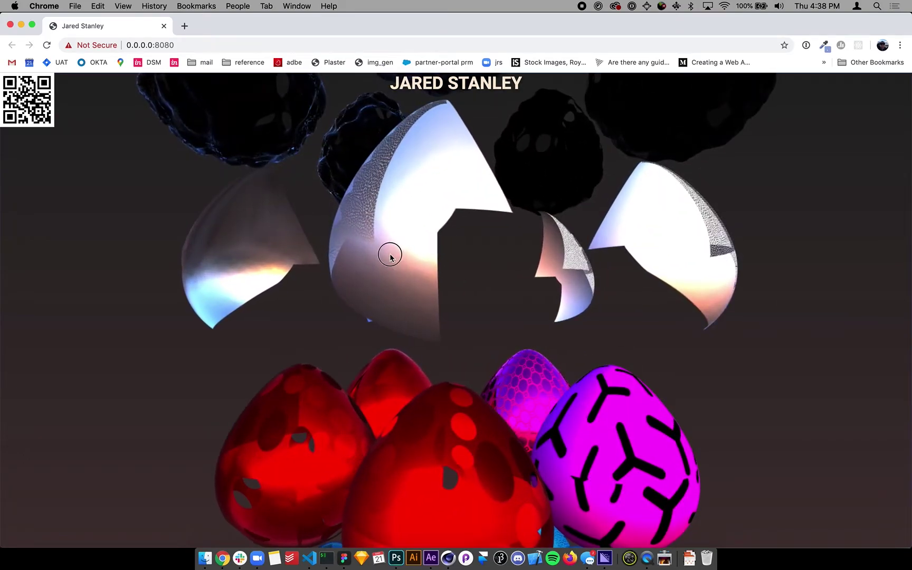
{"action": "left_click", "coordinate": [359, 212]}
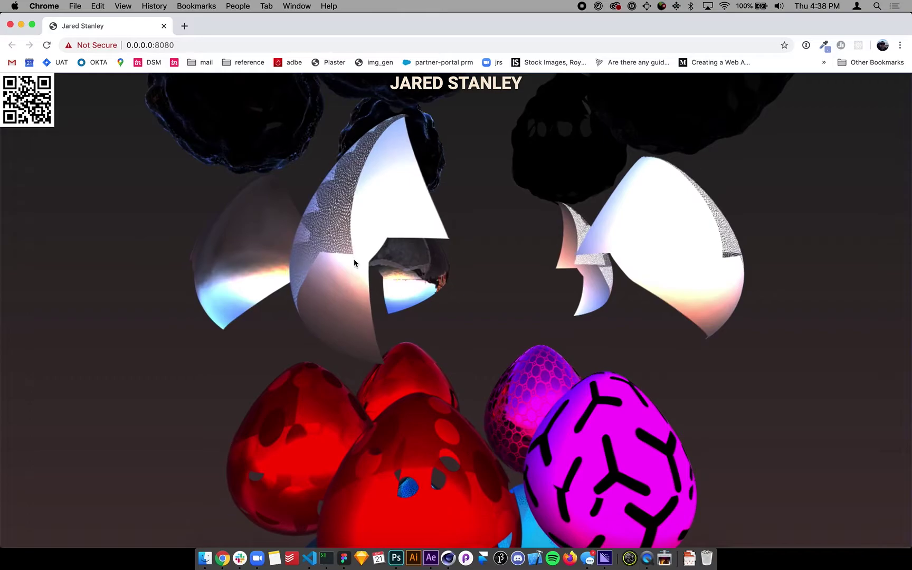
{"action": "scroll", "coordinate": [425, 444], "scroll_direction": "up", "scroll_amount": 5}
{"action": "scroll", "coordinate": [426, 443], "scroll_direction": "down", "scroll_amount": 3}
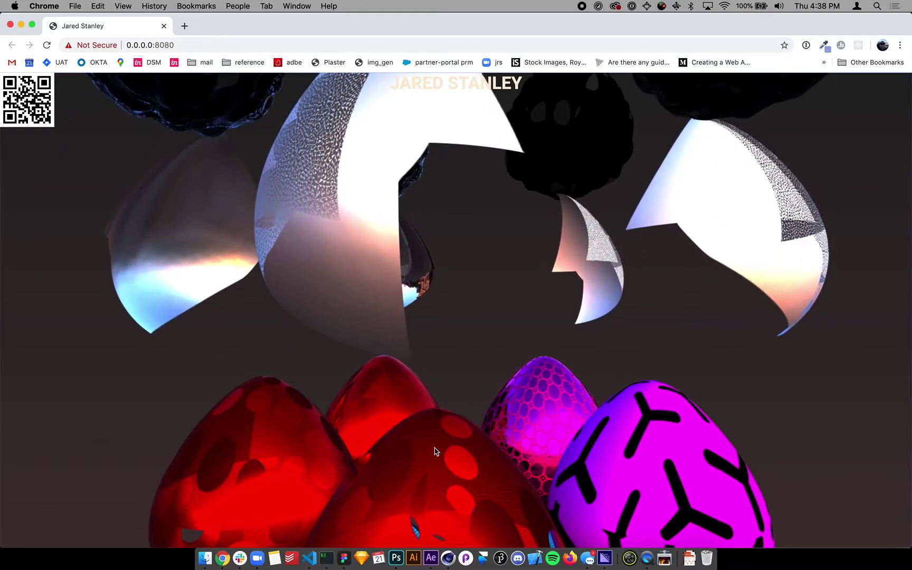
Step: Examine the red and magenta eggs in the web scene from several sides and from above
{"action": "left_click", "coordinate": [437, 468]}
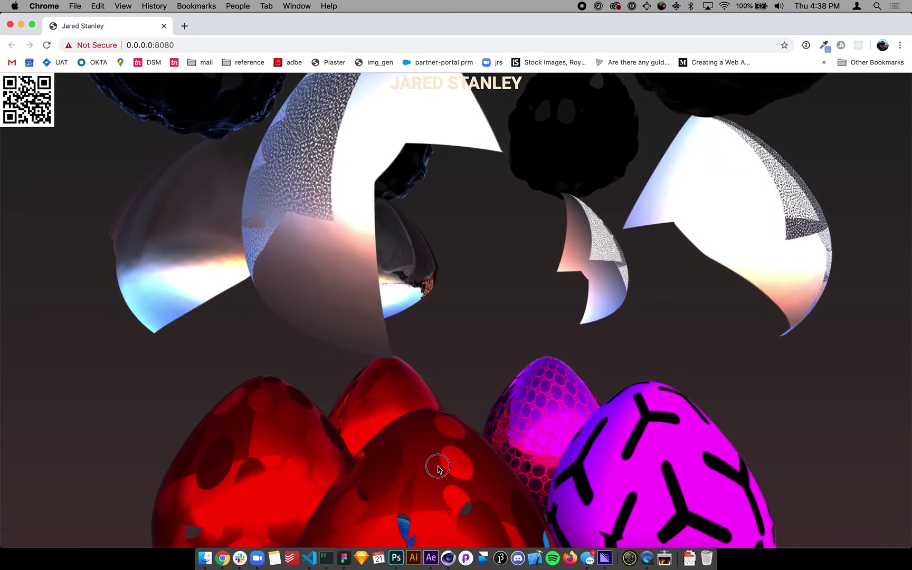
{"action": "left_click", "coordinate": [628, 309]}
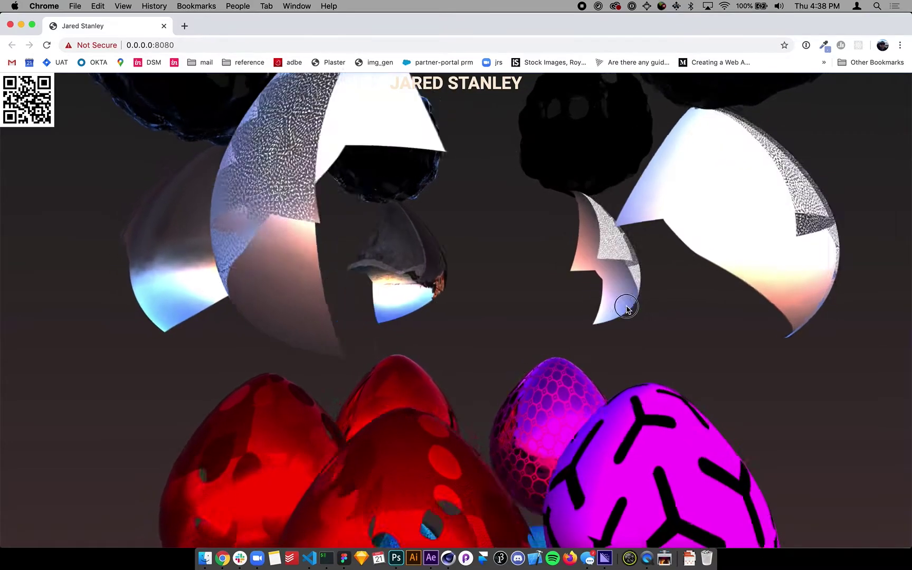
{"action": "left_click_drag", "start_coordinate": [626, 306], "coordinate": [574, 313]}
{"action": "left_click", "coordinate": [574, 313]}
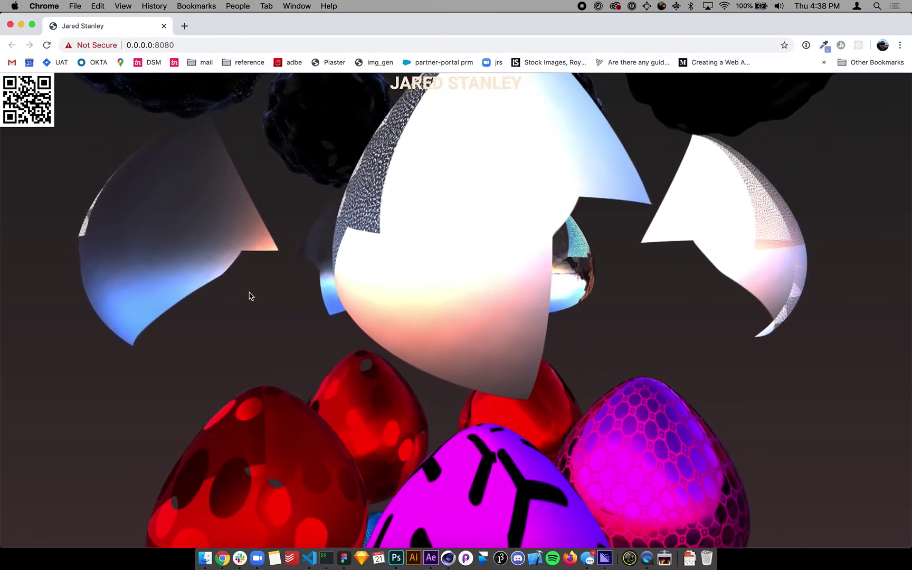
{"action": "left_click_drag", "start_coordinate": [179, 242], "coordinate": [138, 238]}
{"action": "left_click_drag", "start_coordinate": [207, 240], "coordinate": [291, 266]}
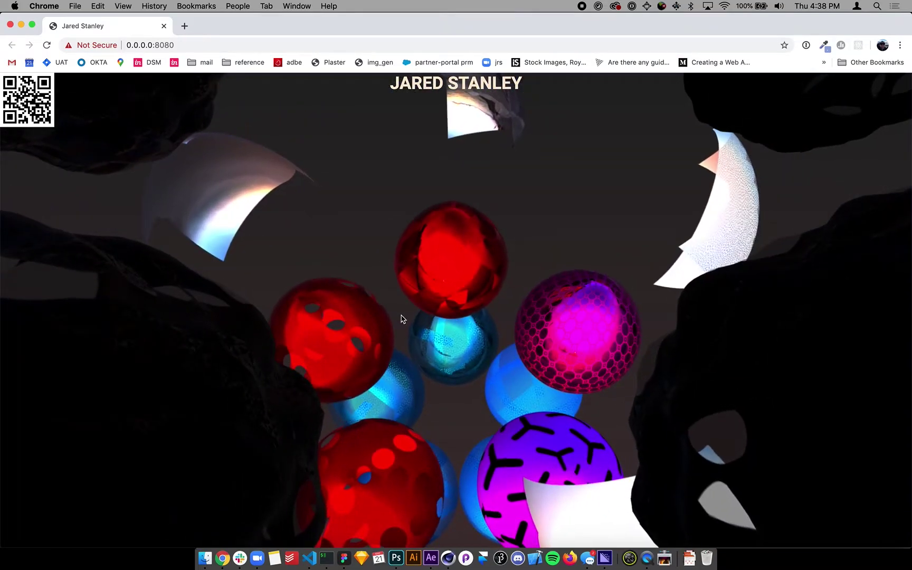
Step: Examine the red, magenta and blue eggs in the web scene from above, both close up and from farther away
{"action": "scroll", "coordinate": [482, 415], "scroll_direction": "up", "scroll_amount": 5}
{"action": "left_click_drag", "start_coordinate": [481, 417], "coordinate": [473, 416]}
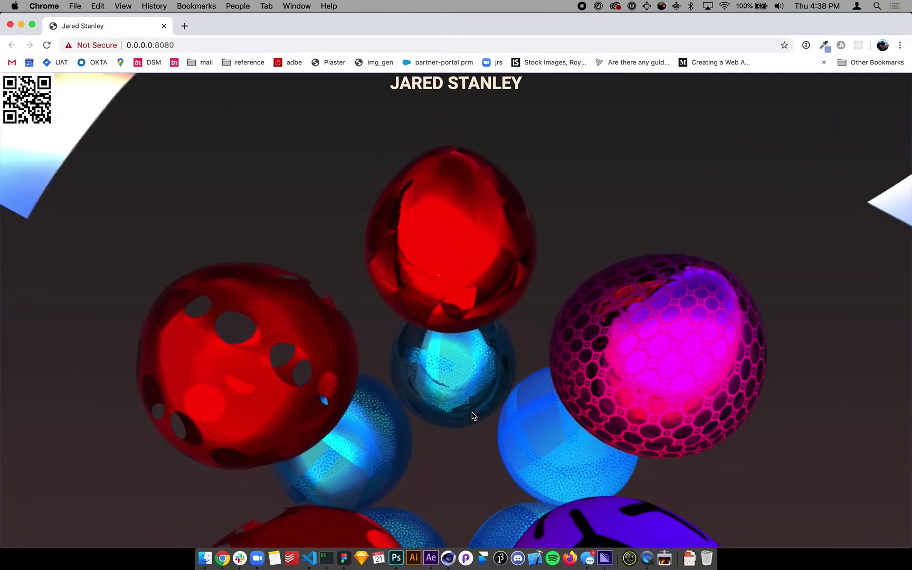
{"action": "left_click_drag", "start_coordinate": [481, 254], "coordinate": [464, 257]}
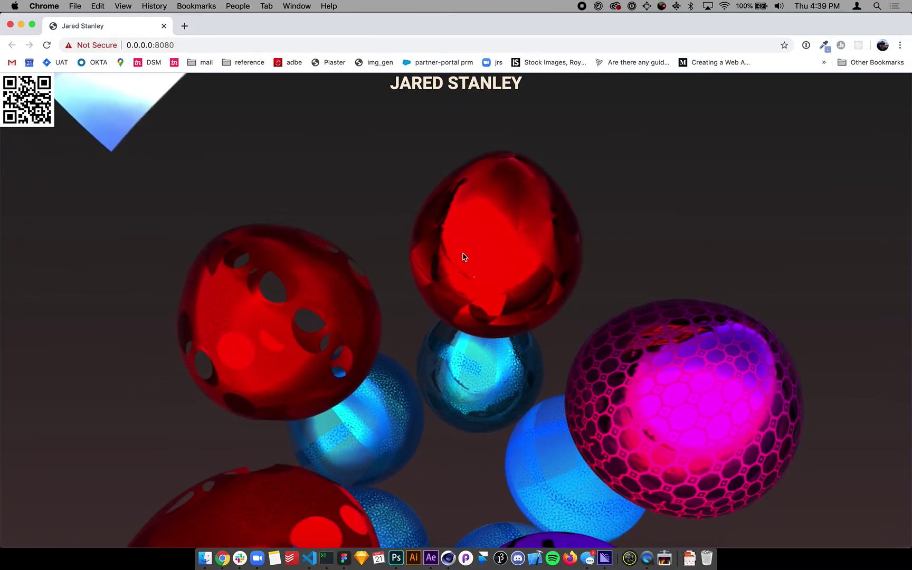
{"action": "left_click_drag", "start_coordinate": [477, 318], "coordinate": [321, 368]}
{"action": "scroll", "coordinate": [320, 368], "scroll_direction": "down", "scroll_amount": 5}
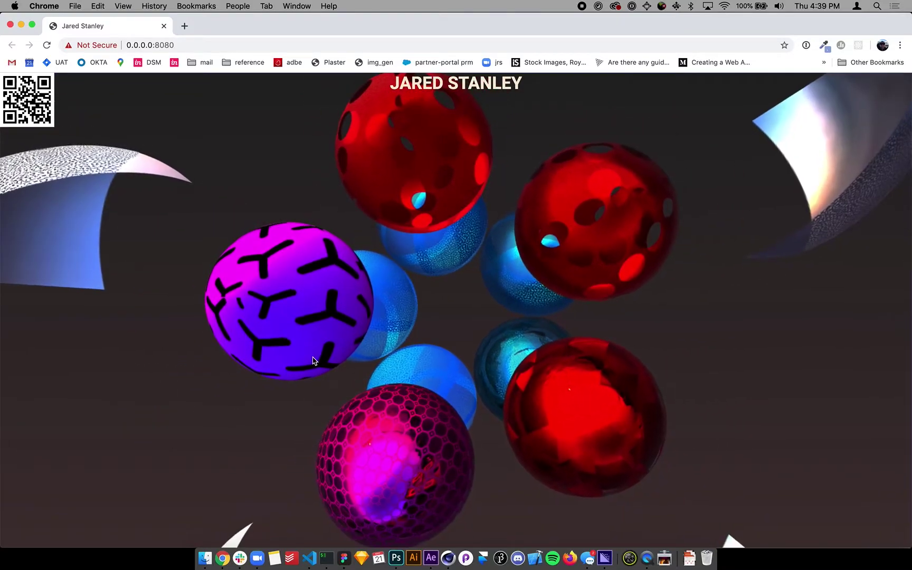
{"action": "scroll", "coordinate": [309, 359], "scroll_direction": "up", "scroll_amount": 5}
{"action": "scroll", "coordinate": [308, 358], "scroll_direction": "down", "scroll_amount": 12}
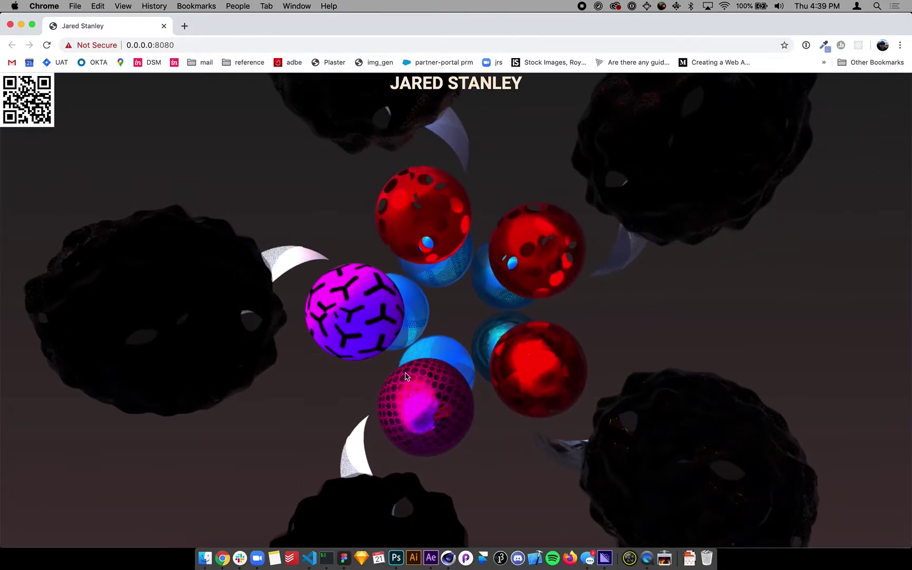
Step: Examine the reflections on the magenta, red and purple patterned eggs from the side, going around the whole ring
{"action": "left_click_drag", "start_coordinate": [406, 376], "coordinate": [416, 210]}
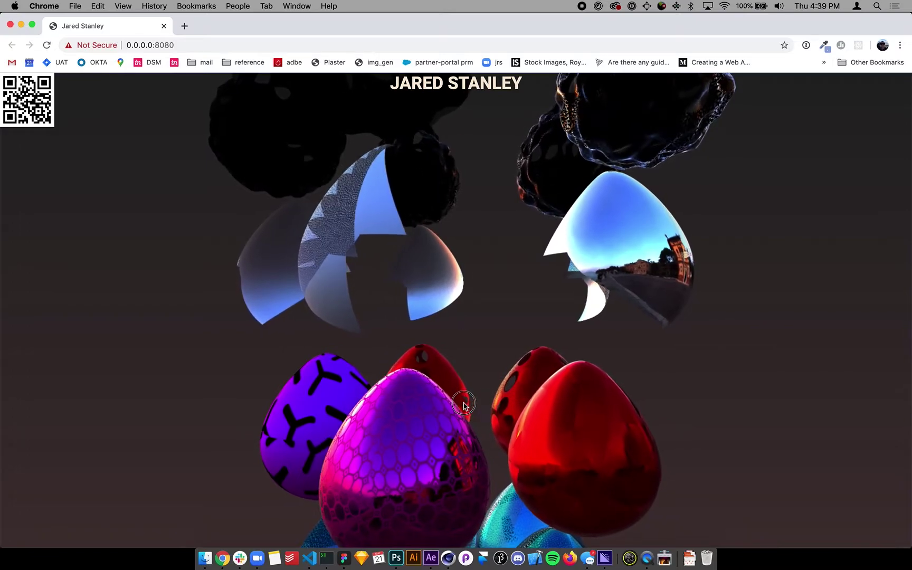
{"action": "left_click_drag", "start_coordinate": [464, 402], "coordinate": [438, 417]}
{"action": "left_click_drag", "start_coordinate": [374, 446], "coordinate": [354, 455]}
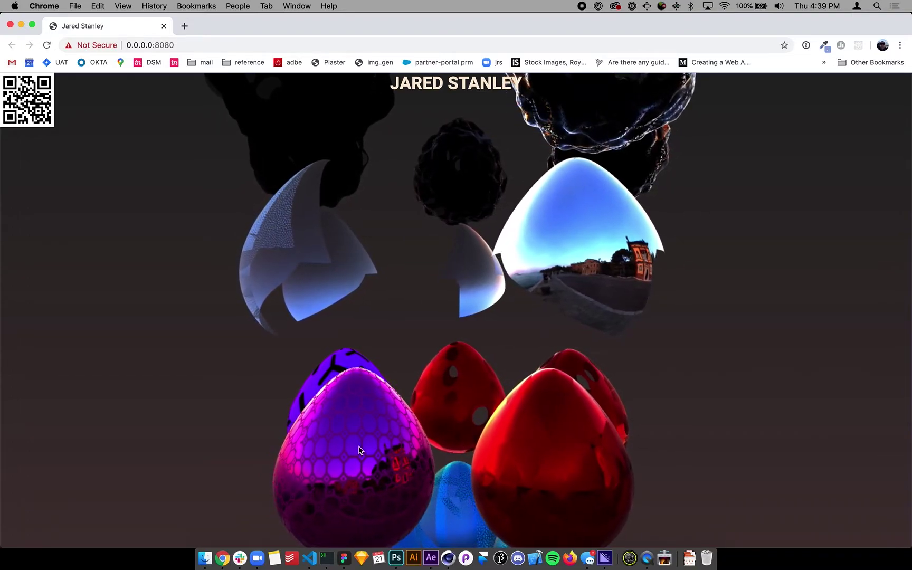
{"action": "left_click_drag", "start_coordinate": [354, 466], "coordinate": [327, 464]}
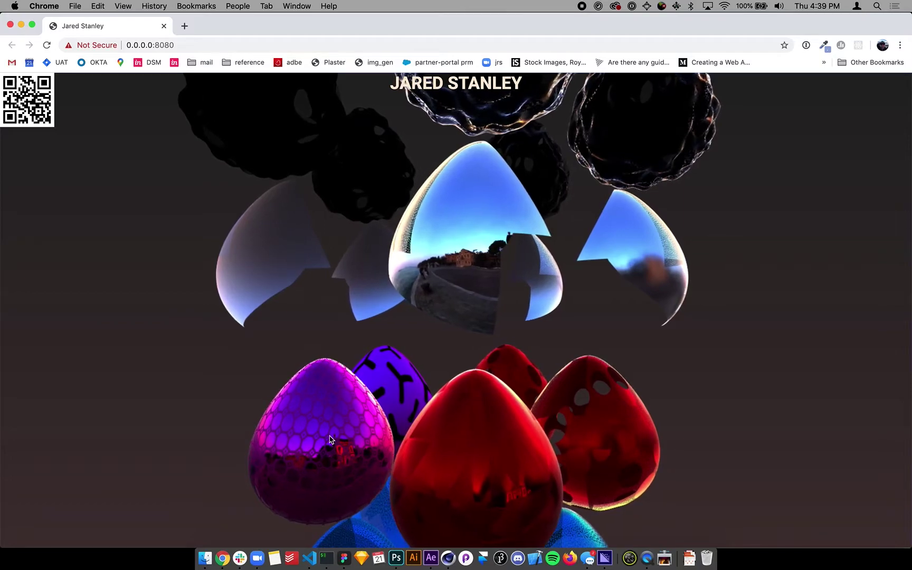
{"action": "left_click_drag", "start_coordinate": [338, 447], "coordinate": [317, 421]}
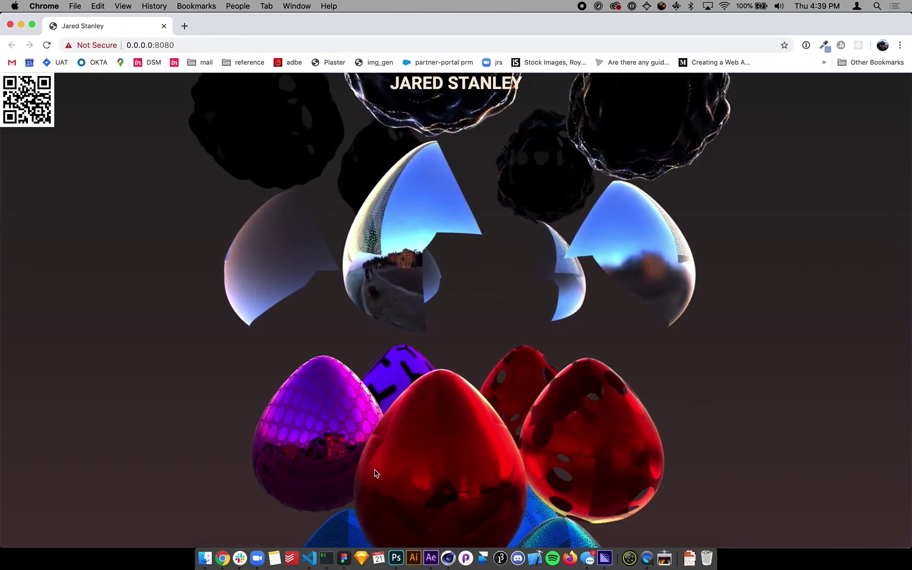
{"action": "left_click_drag", "start_coordinate": [374, 473], "coordinate": [364, 423]}
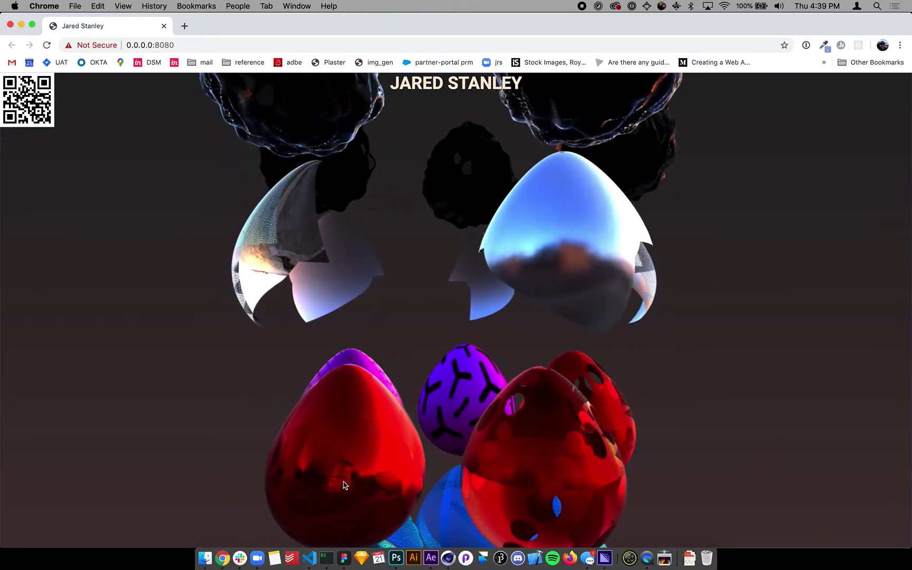
{"action": "mouse_move", "coordinate": [334, 480]}
{"action": "left_mouse_down"}
{"action": "mouse_move", "coordinate": [372, 460]}
{"action": "mouse_move", "coordinate": [378, 469]}
{"action": "mouse_move", "coordinate": [347, 468]}
{"action": "left_mouse_up"}
{"action": "left_click_drag", "start_coordinate": [336, 434], "coordinate": [352, 413]}
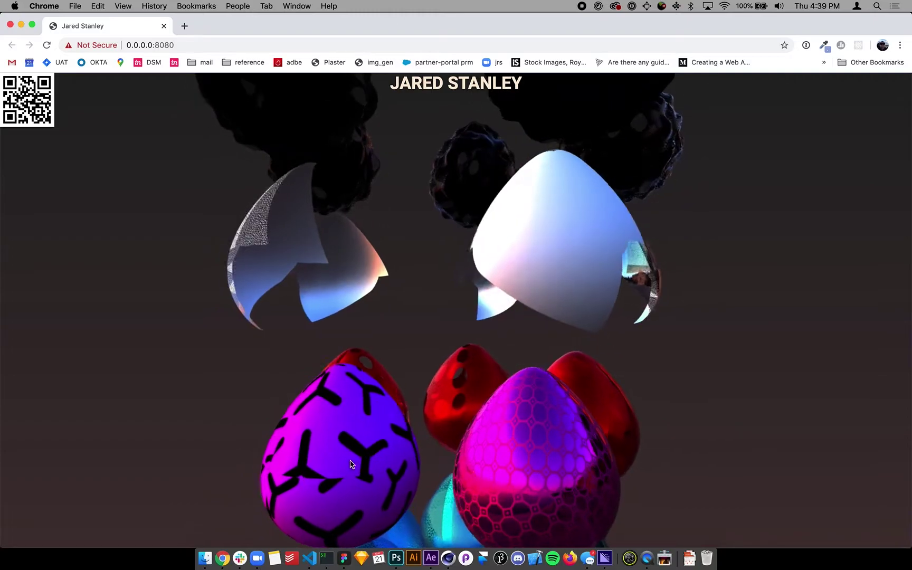
{"action": "left_click_drag", "start_coordinate": [331, 459], "coordinate": [364, 453]}
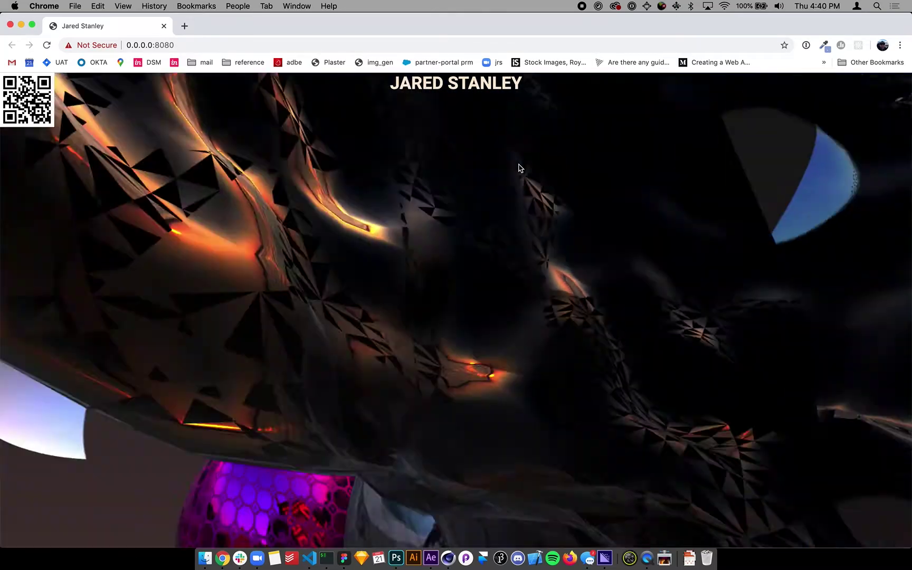
Step: Examine the surface of the black eggs up close and look through them at the eggs below
{"action": "scroll", "coordinate": [519, 167], "scroll_direction": "down", "scroll_amount": 5}
{"action": "scroll", "coordinate": [519, 167], "scroll_direction": "up", "scroll_amount": 5}
{"action": "left_click_drag", "start_coordinate": [519, 168], "coordinate": [503, 178]}
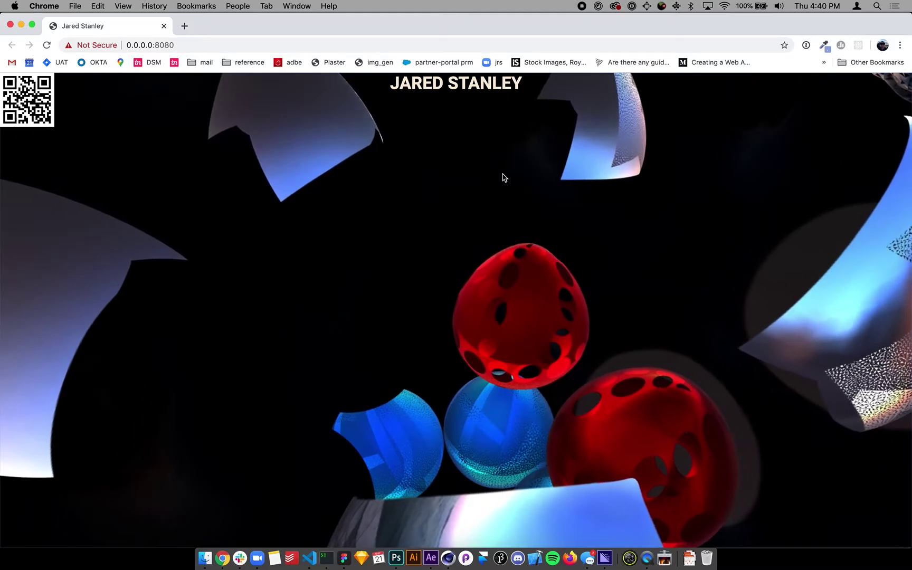
{"action": "left_click_drag", "start_coordinate": [503, 177], "coordinate": [491, 161]}
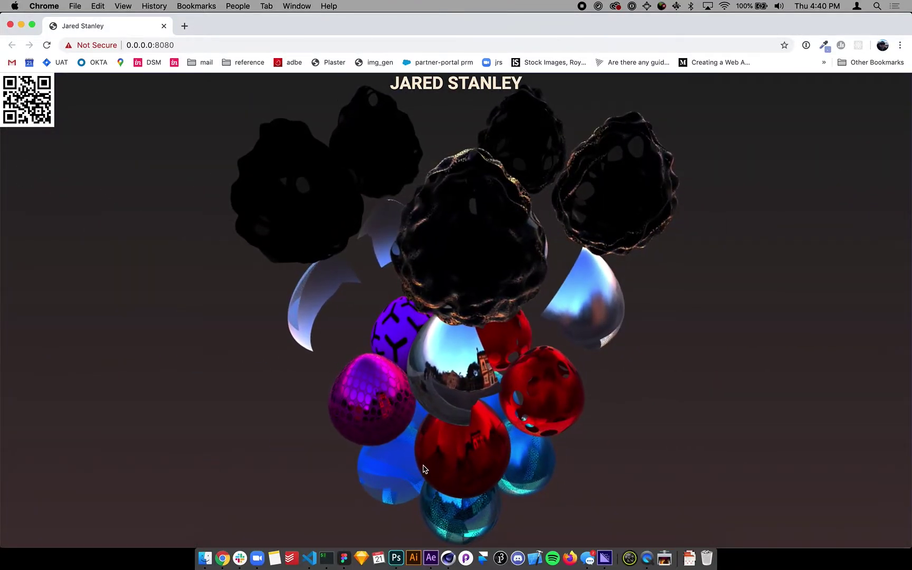
Step: Switch to Cinema 4D and export the project to glTF in GLB (Binary) format with textures, normals and UVs included
{"action": "left_click", "coordinate": [449, 558]}
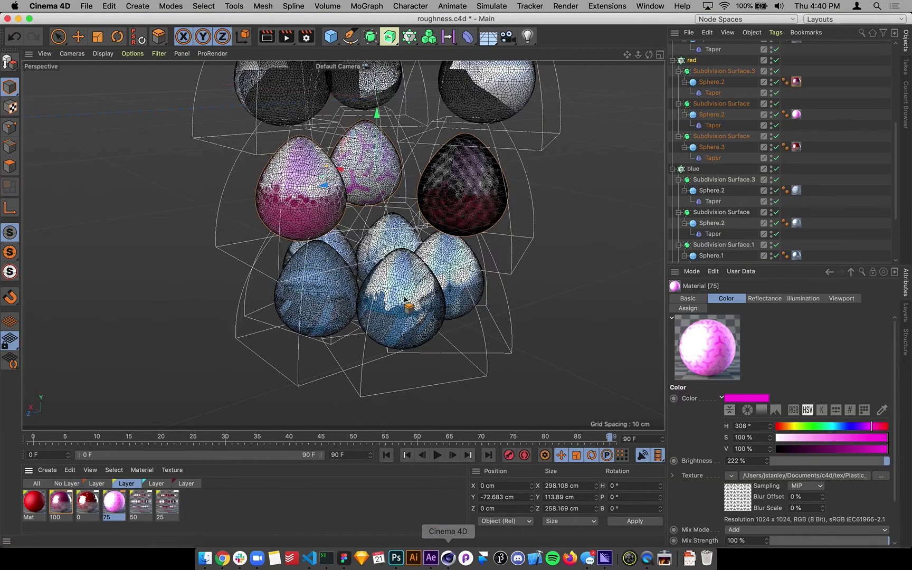
{"action": "left_click", "coordinate": [86, 7]}
{"action": "mouse_move", "coordinate": [136, 238]}
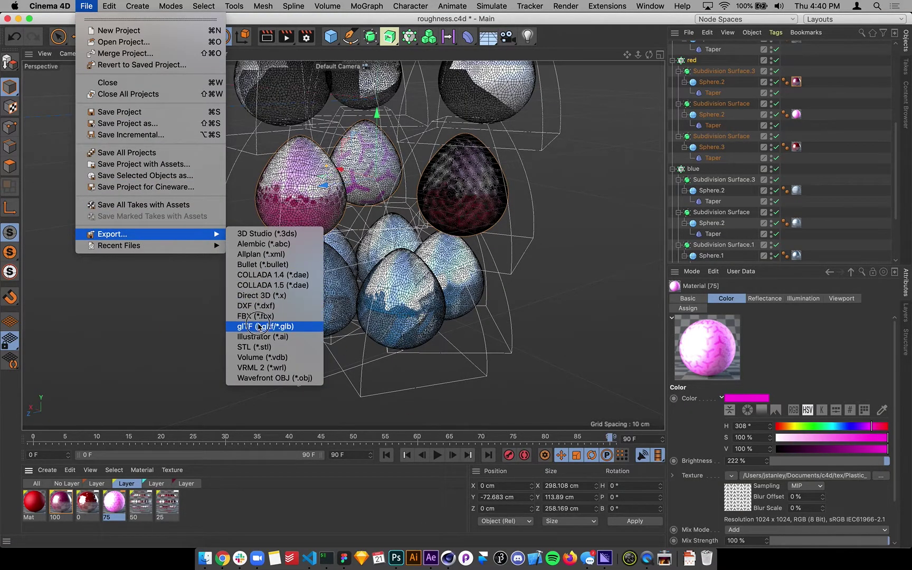
{"action": "left_click", "coordinate": [259, 327]}
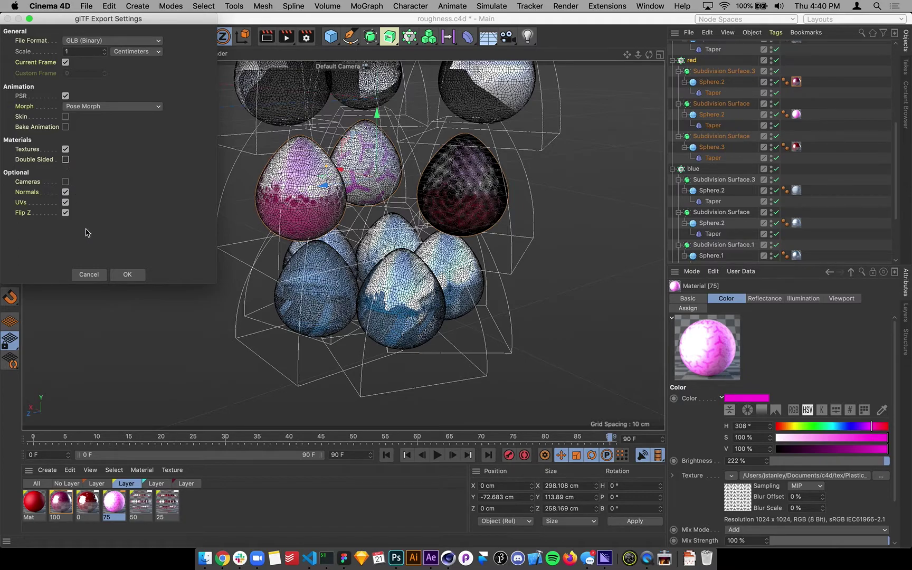
{"action": "left_click", "coordinate": [128, 275]}
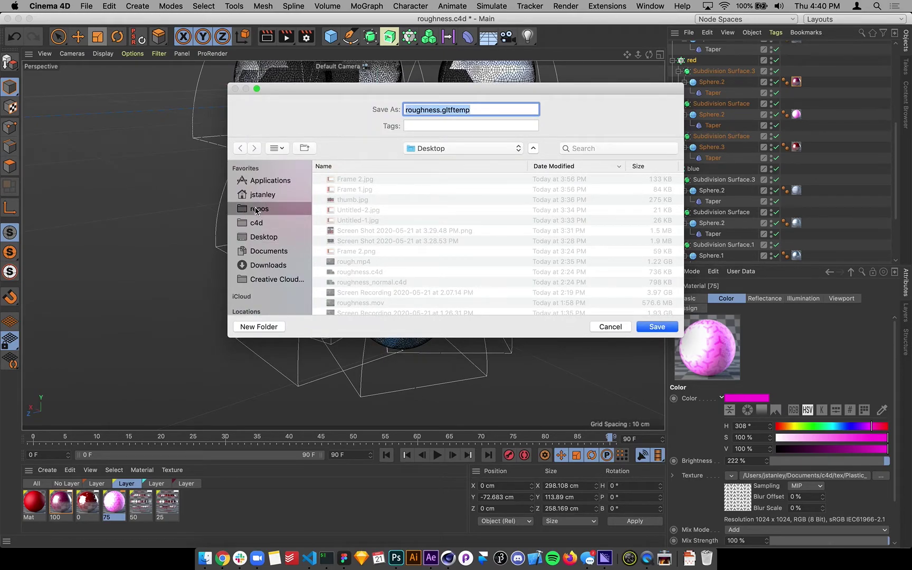
Step: Save the export over the existing component.glb in the website's folder under repos, confirming the overwrite
{"action": "left_click", "coordinate": [256, 210]}
{"action": "double_click", "coordinate": [353, 179]}
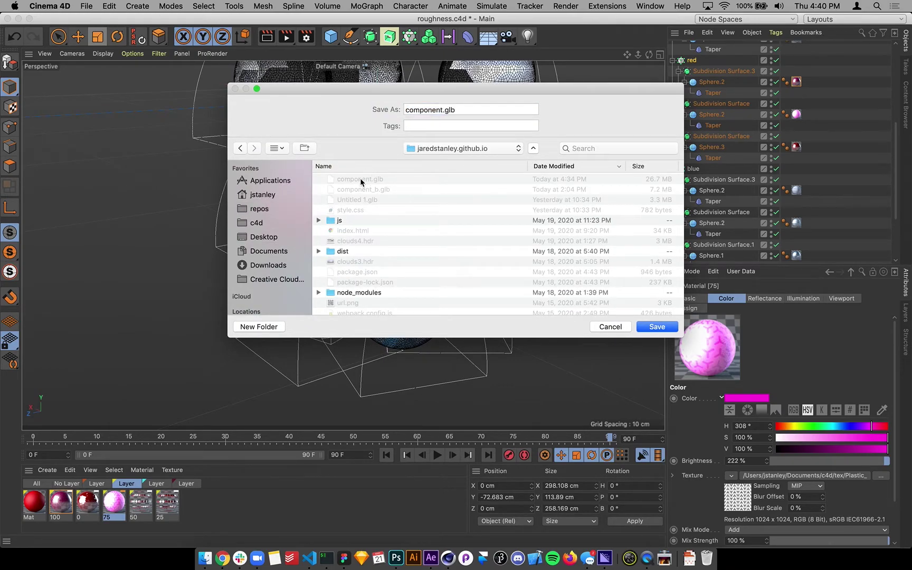
{"action": "left_click", "coordinate": [657, 326]}
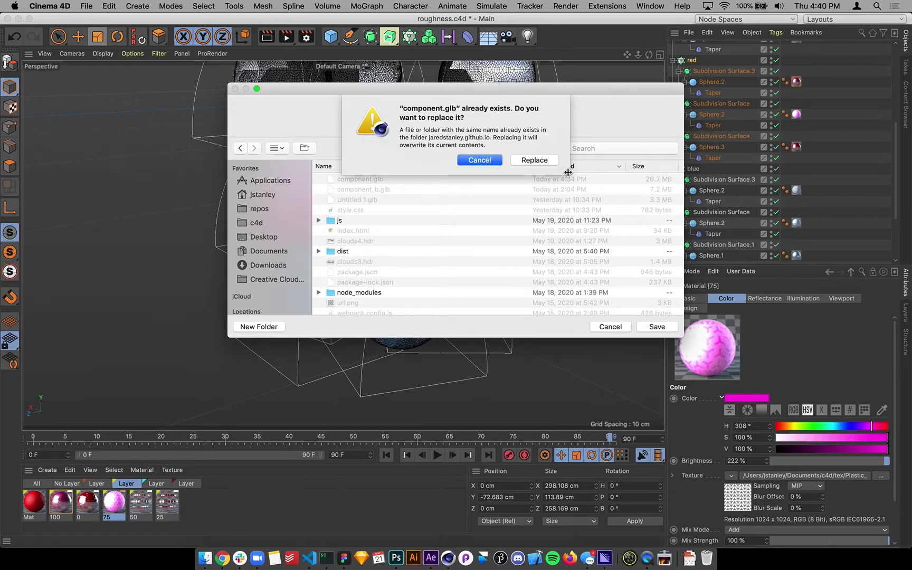
{"action": "left_click", "coordinate": [533, 160]}
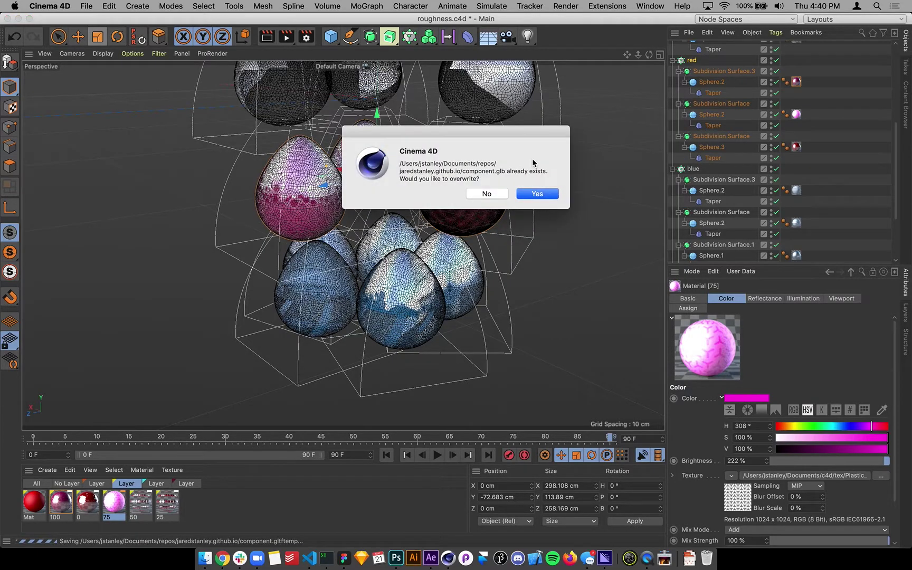
{"action": "left_click", "coordinate": [542, 195]}
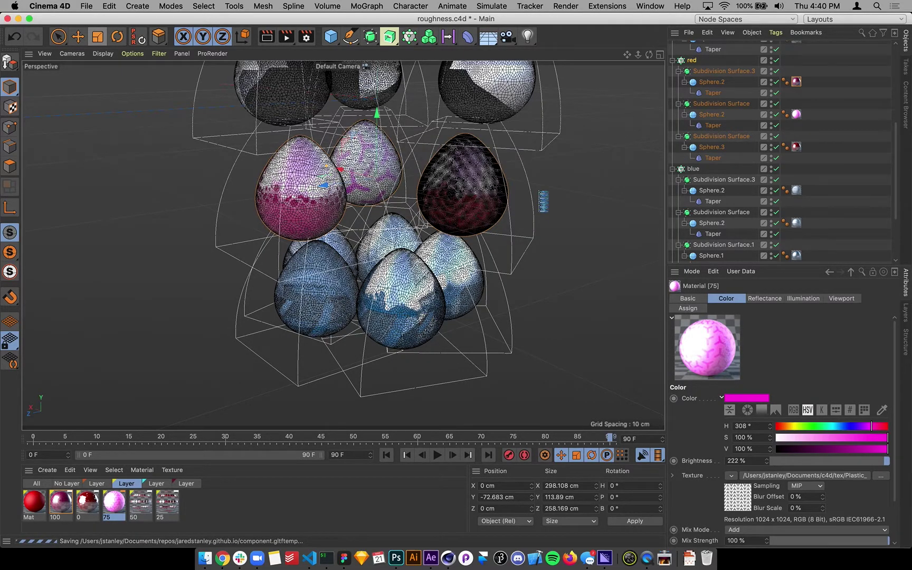
Step: Switch to Chrome, reload the web scene and examine the updated eggs from the side and from above
{"action": "key", "text": "super+Tab"}
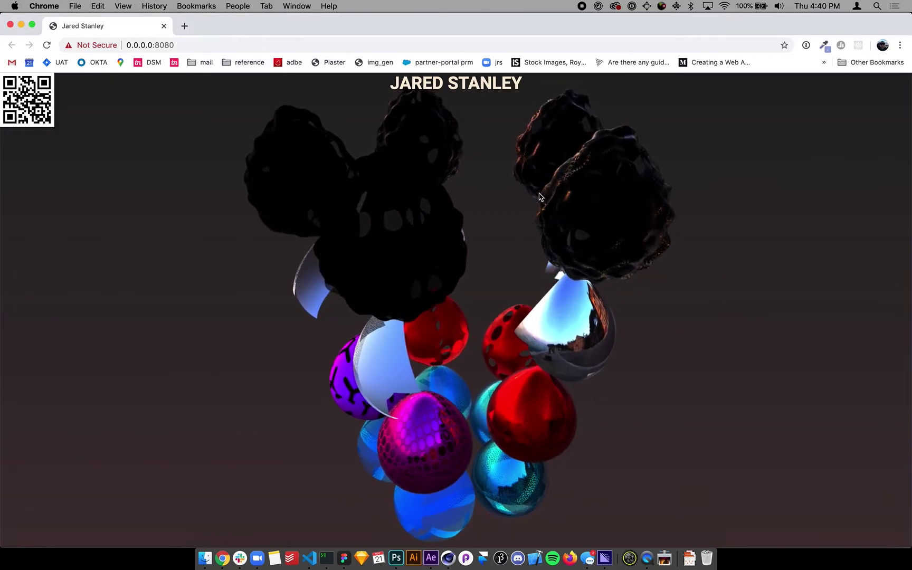
{"action": "key", "text": "super+r"}
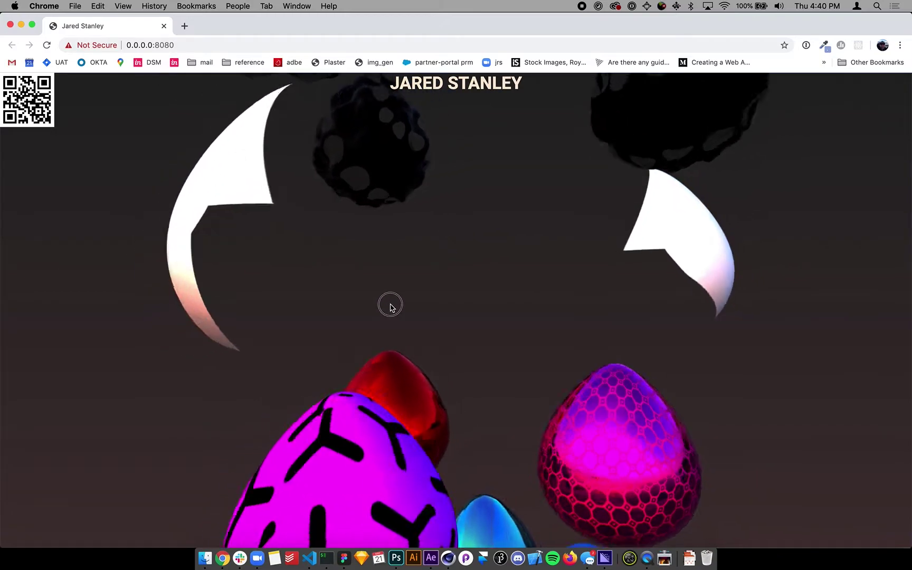
{"action": "left_click_drag", "start_coordinate": [390, 304], "coordinate": [427, 289]}
{"action": "left_click_drag", "start_coordinate": [413, 389], "coordinate": [459, 382]}
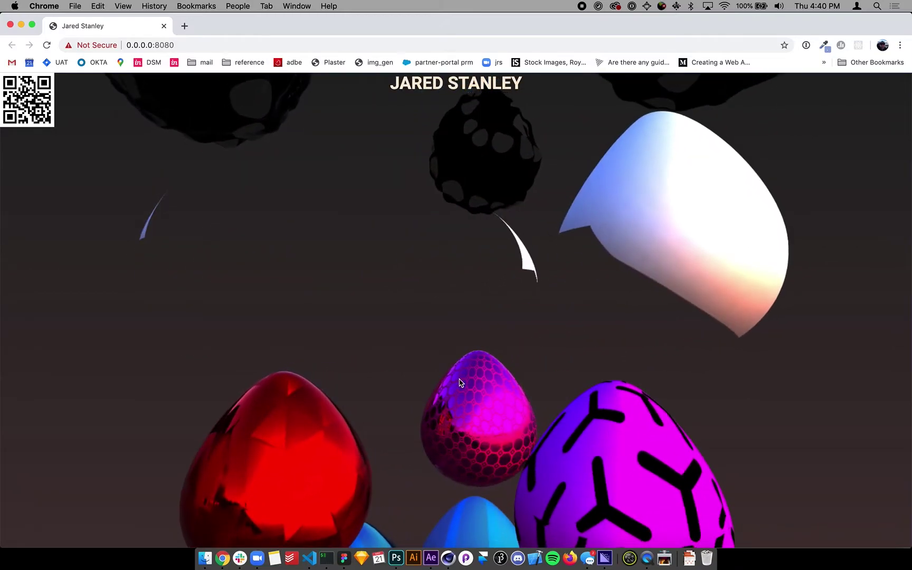
{"action": "left_click", "coordinate": [466, 451]}
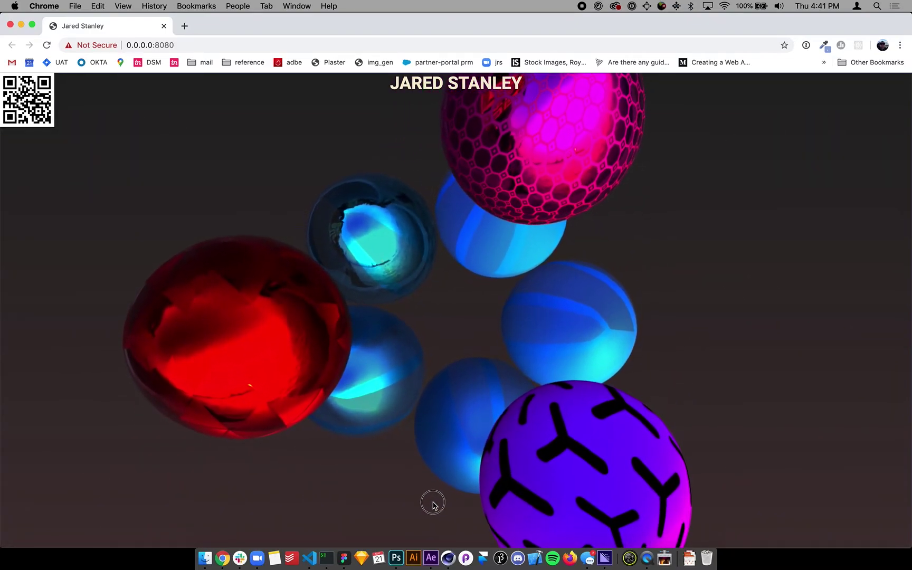
{"action": "left_click_drag", "start_coordinate": [537, 275], "coordinate": [505, 389]}
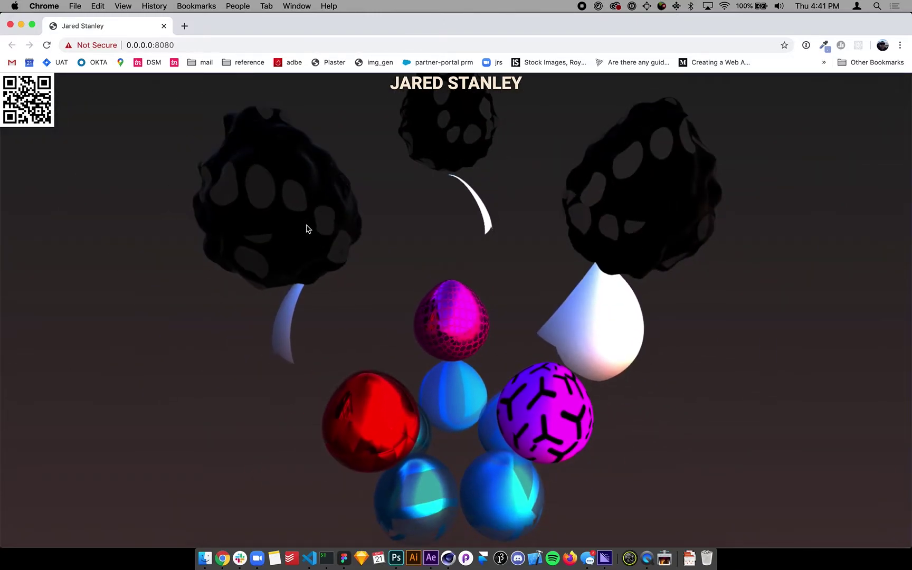
Step: Examine the holes and surface of the black eggs in the reloaded scene up close
{"action": "left_click_drag", "start_coordinate": [308, 229], "coordinate": [358, 246]}
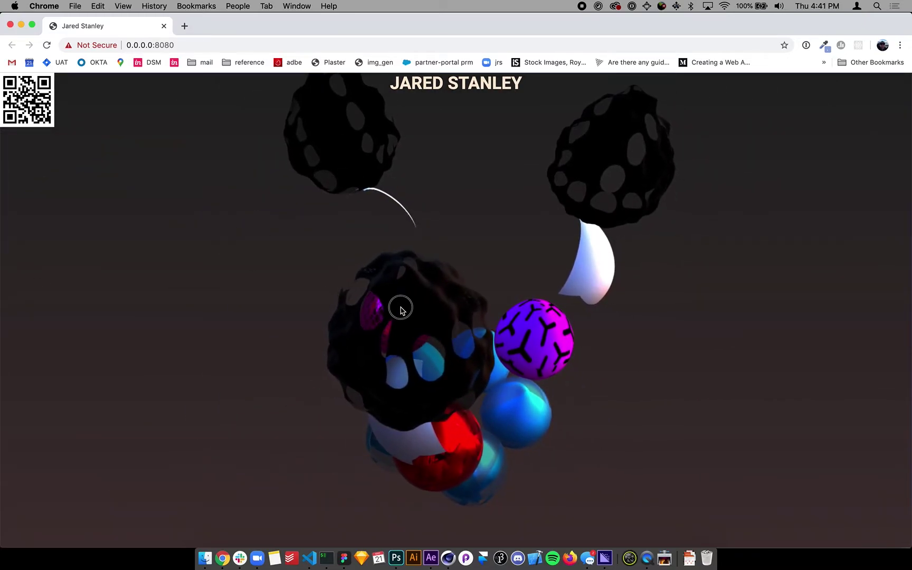
{"action": "left_click_drag", "start_coordinate": [401, 310], "coordinate": [412, 301]}
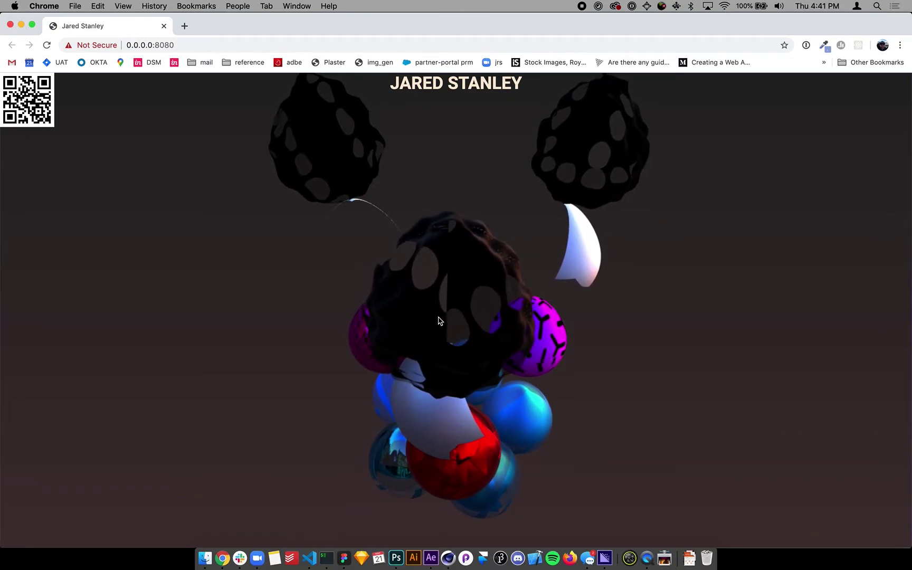
{"action": "scroll", "coordinate": [506, 270], "scroll_direction": "up", "scroll_amount": 5}
{"action": "left_click_drag", "start_coordinate": [507, 269], "coordinate": [488, 273]}
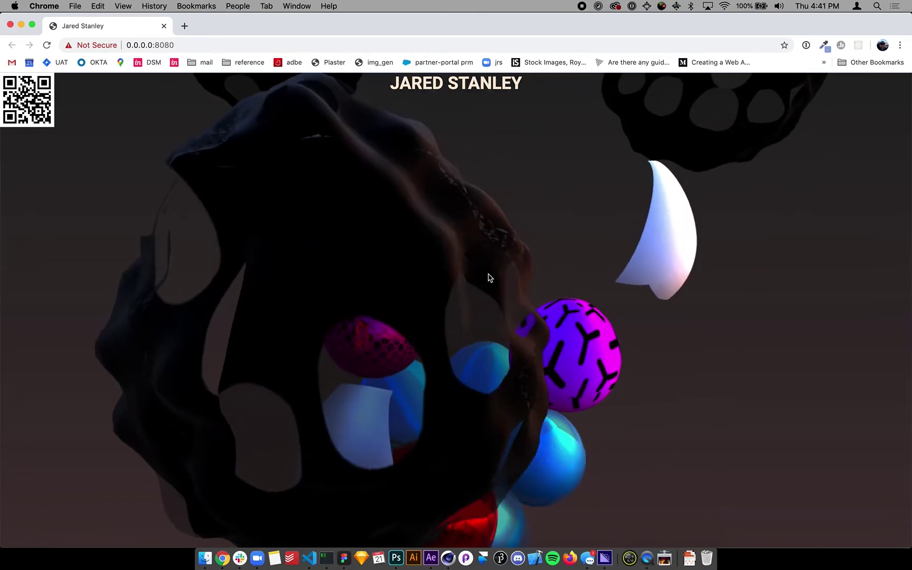
Step: Examine the white shell pieces and the purple, red and magenta eggs of the reloaded scene from several sides
{"action": "left_click_drag", "start_coordinate": [458, 363], "coordinate": [385, 313]}
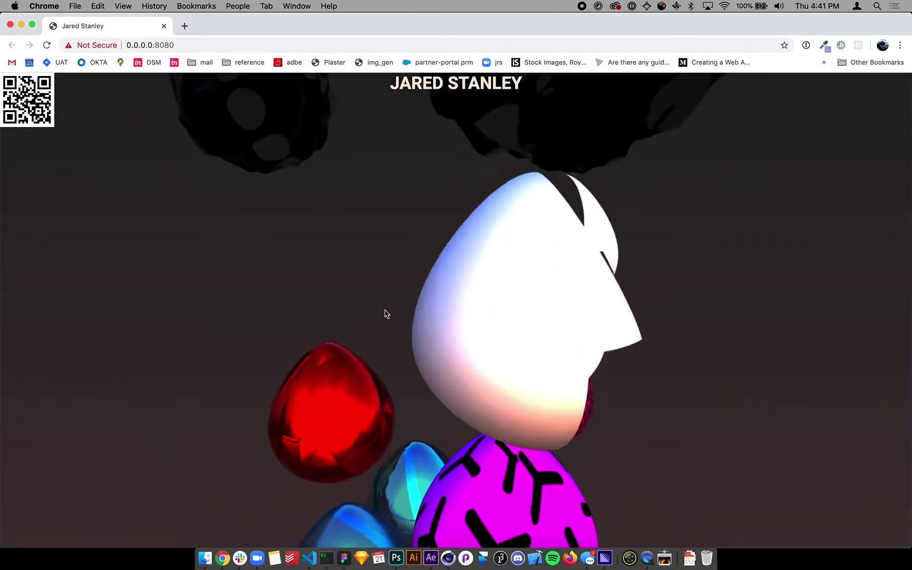
{"action": "left_click_drag", "start_coordinate": [461, 293], "coordinate": [382, 248]}
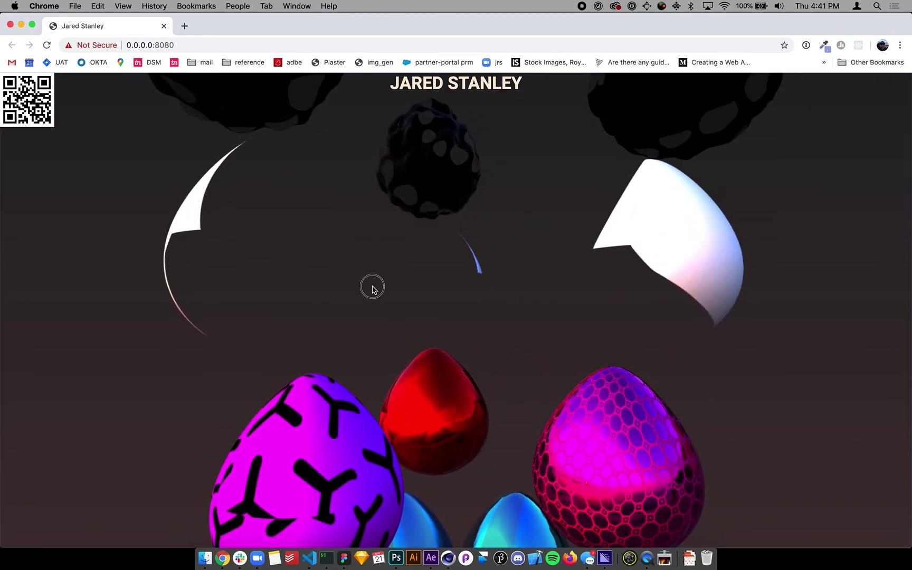
{"action": "left_click_drag", "start_coordinate": [372, 286], "coordinate": [280, 211]}
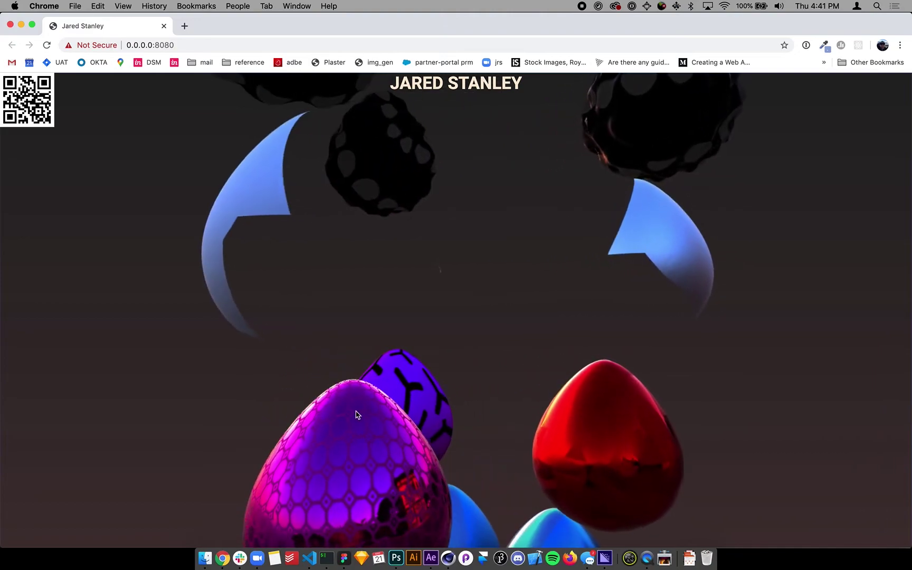